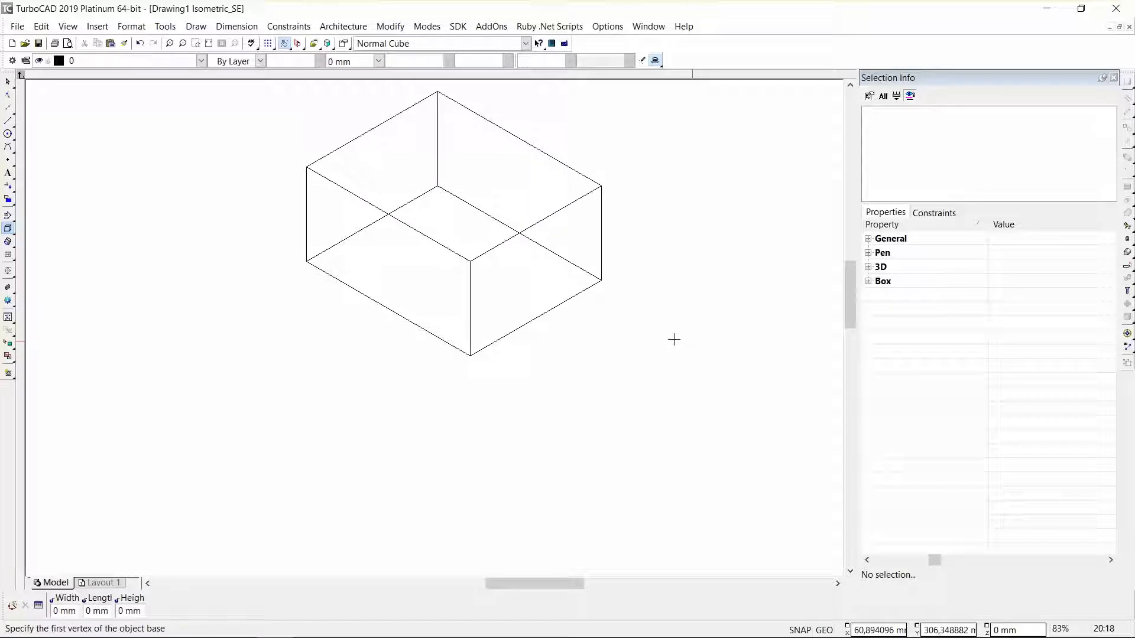
# Fillet the four vertical edges of the box with a 20 mm radius
pyautogui.scroll(-1, 462, 258)
pyautogui.scroll(1, 450, 327)
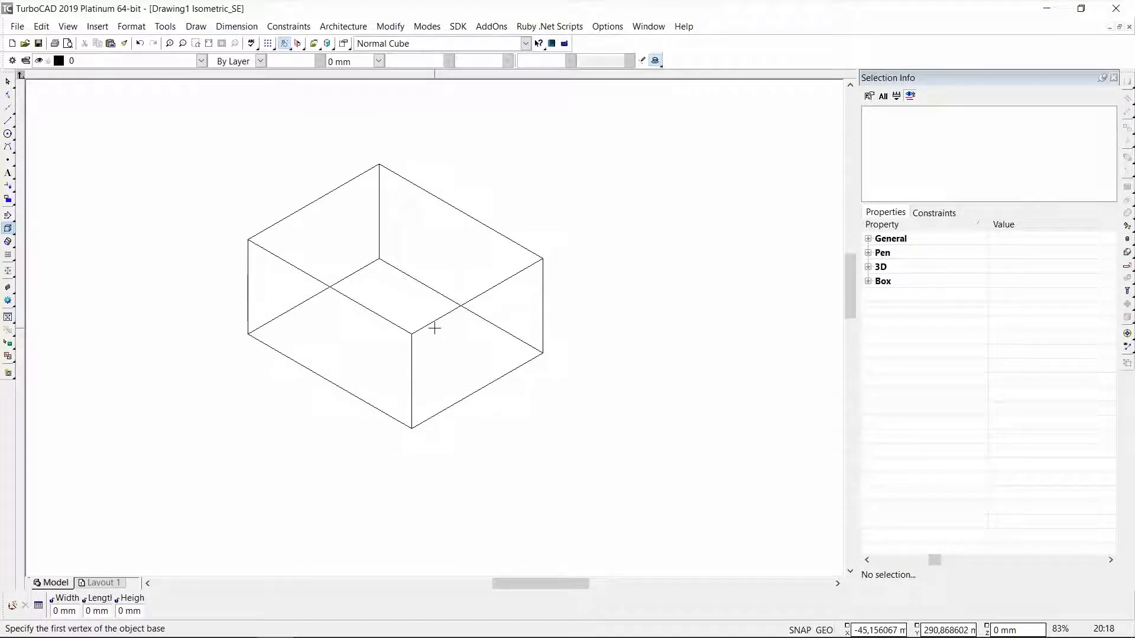
pyautogui.click(1127, 255)
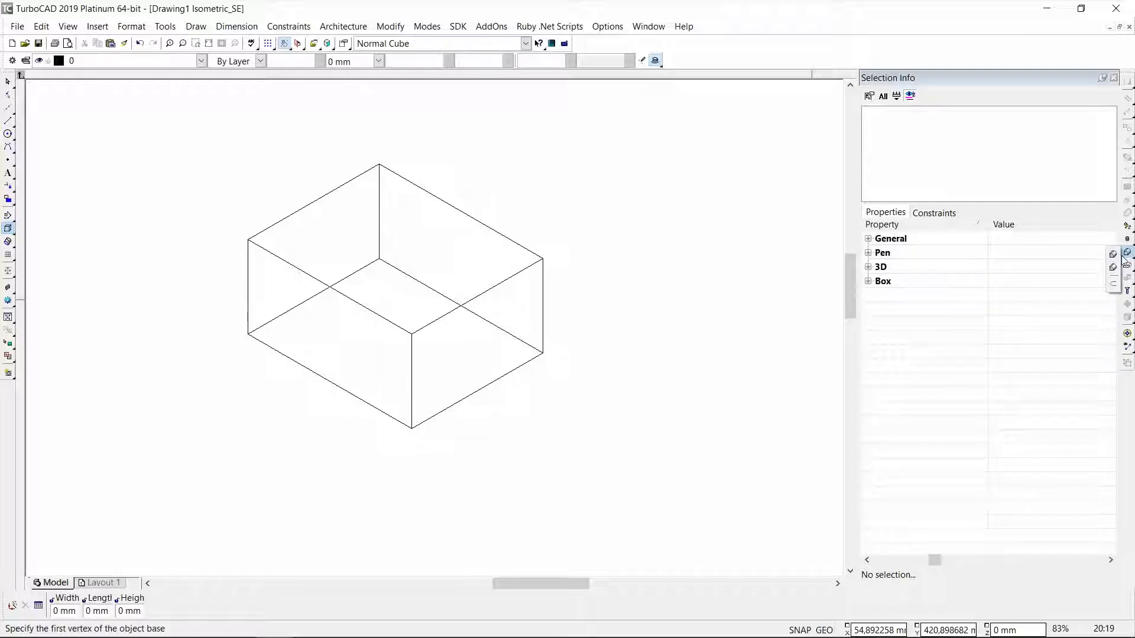
pyautogui.click(1126, 256)
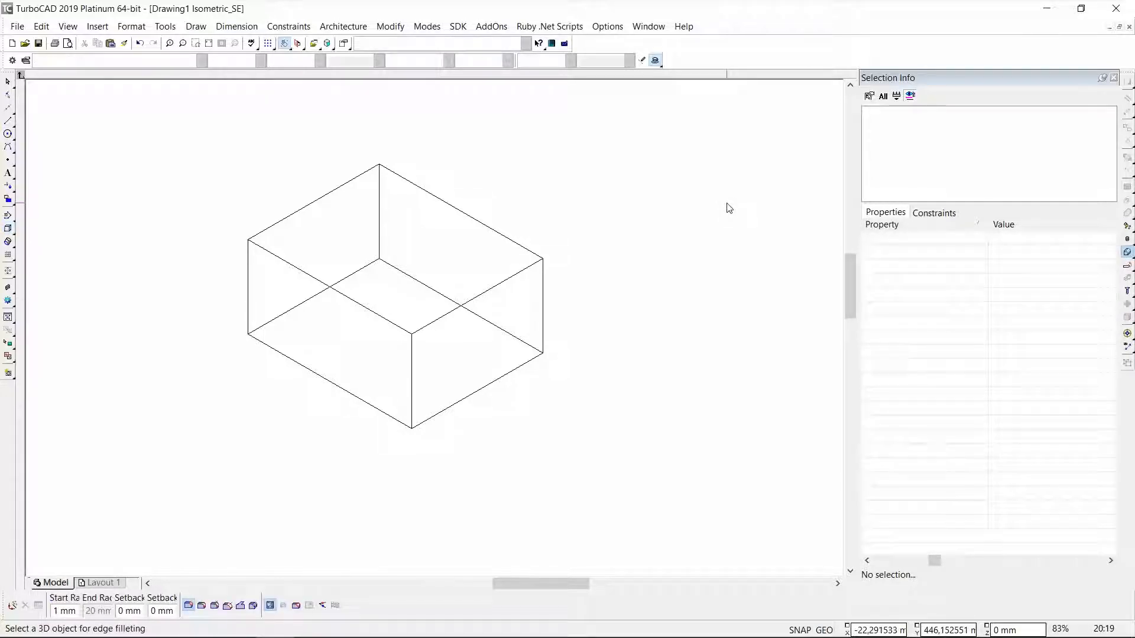
pyautogui.press('Tab')
pyautogui.write('20')
pyautogui.click(491, 291)
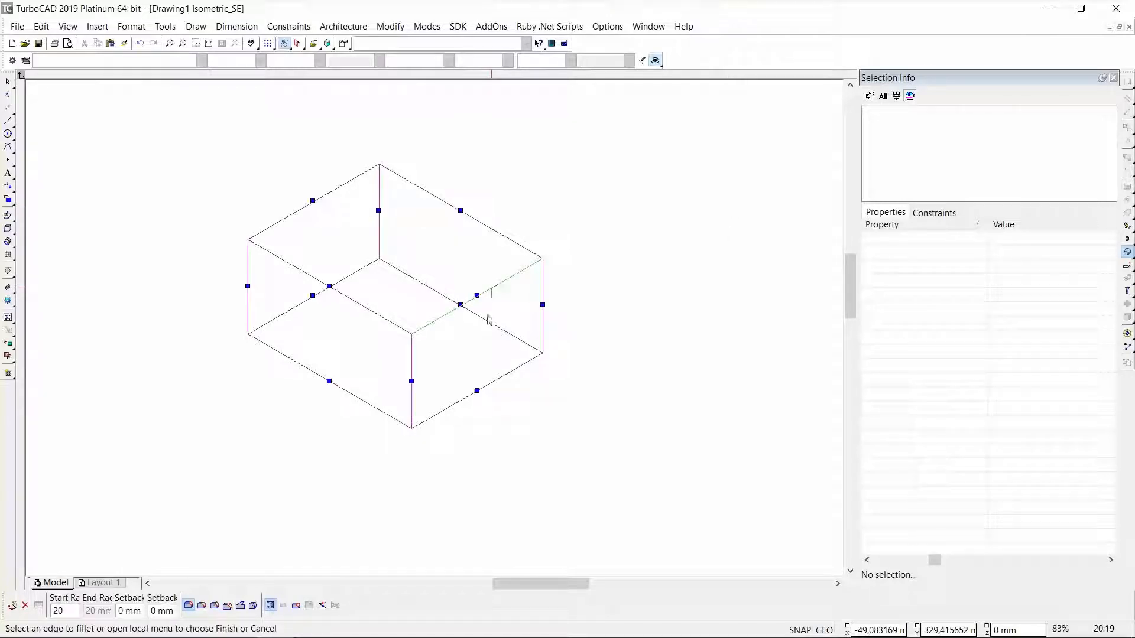
pyautogui.click(411, 381)
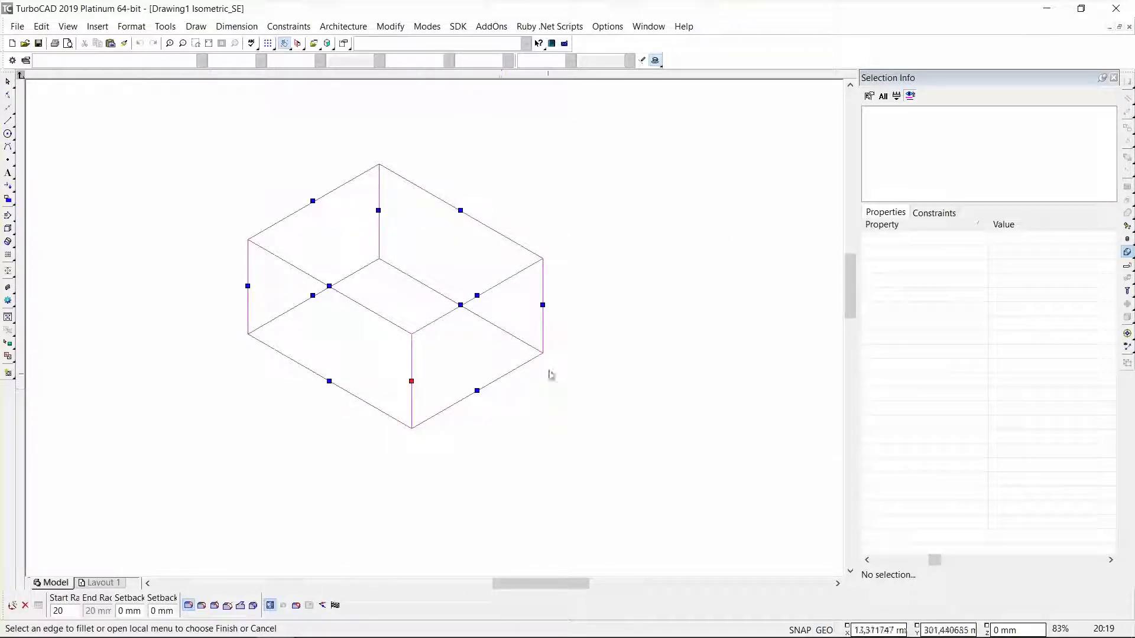
pyautogui.click(542, 306)
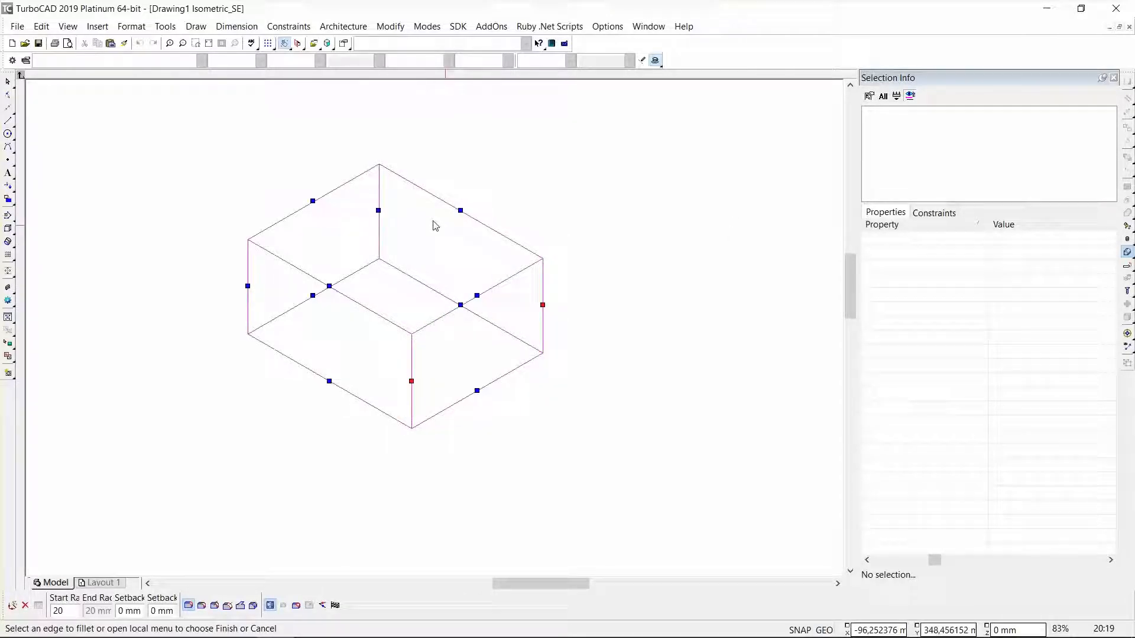
pyautogui.click(379, 216)
pyautogui.click(248, 288)
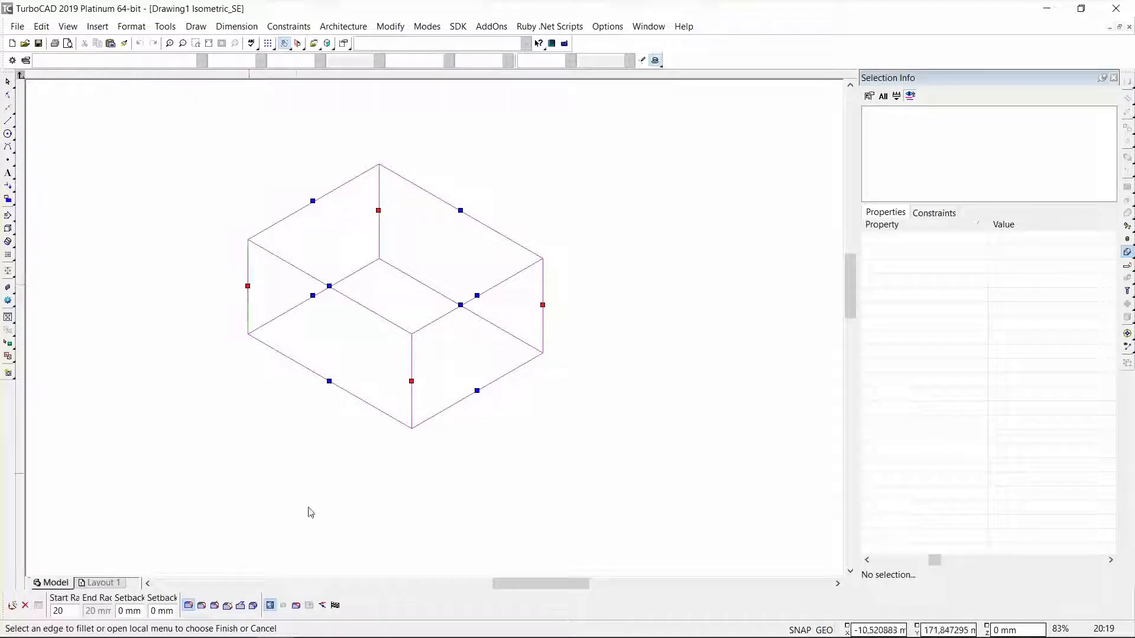
pyautogui.click(335, 606)
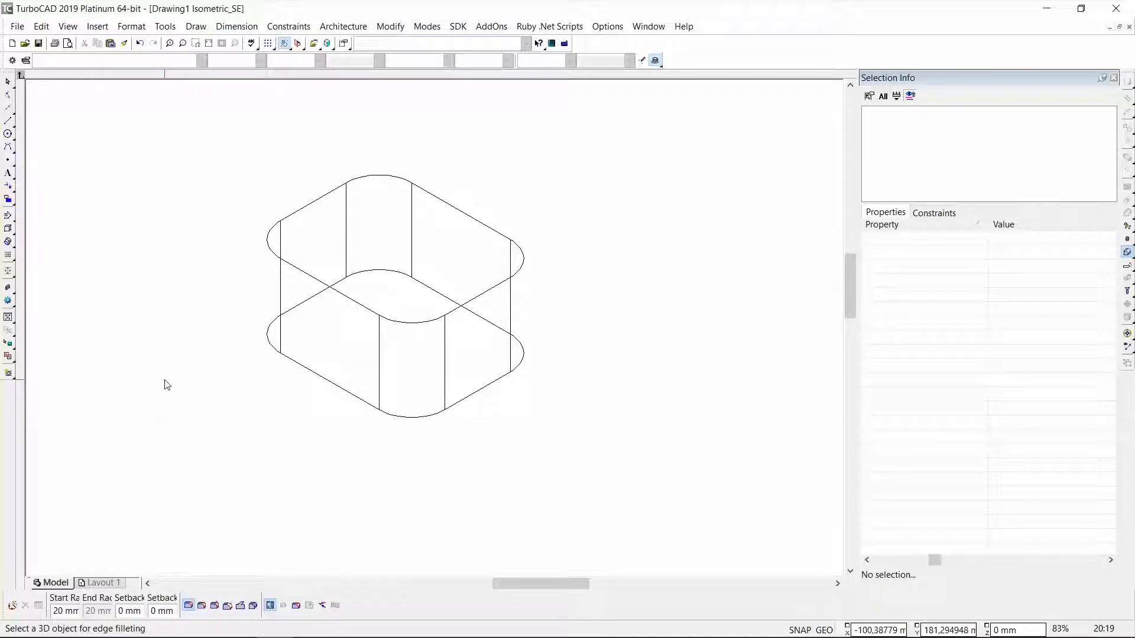
# Create a cylinder with a 10 mm radius and 100 mm height, centred on the front rounded corner of the block's base
pyautogui.click(7, 228)
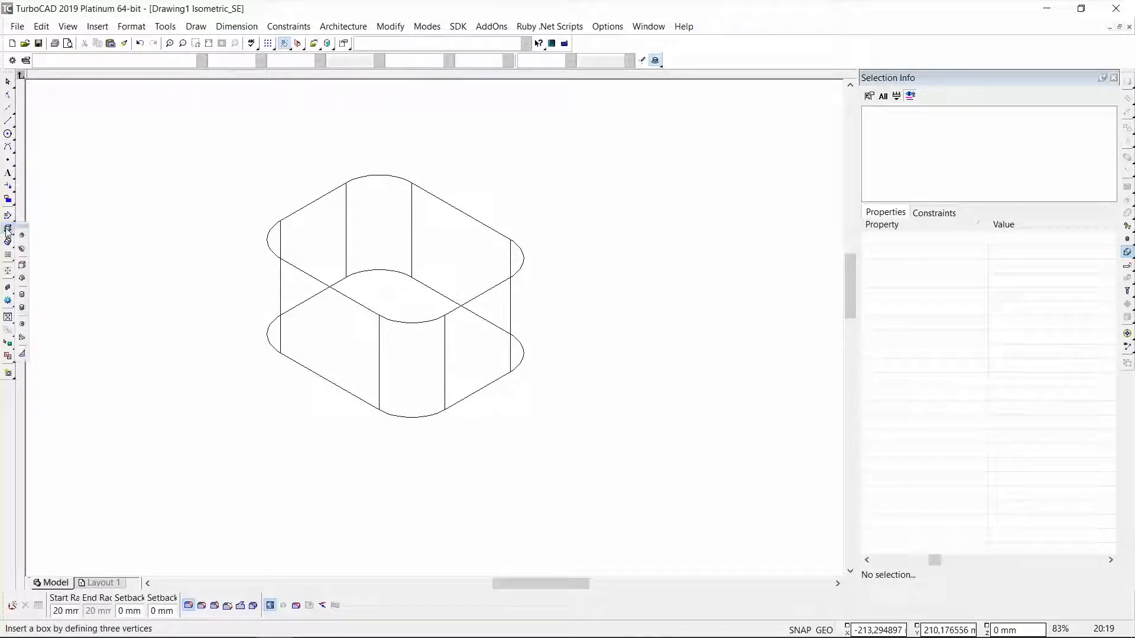
pyautogui.click(22, 295)
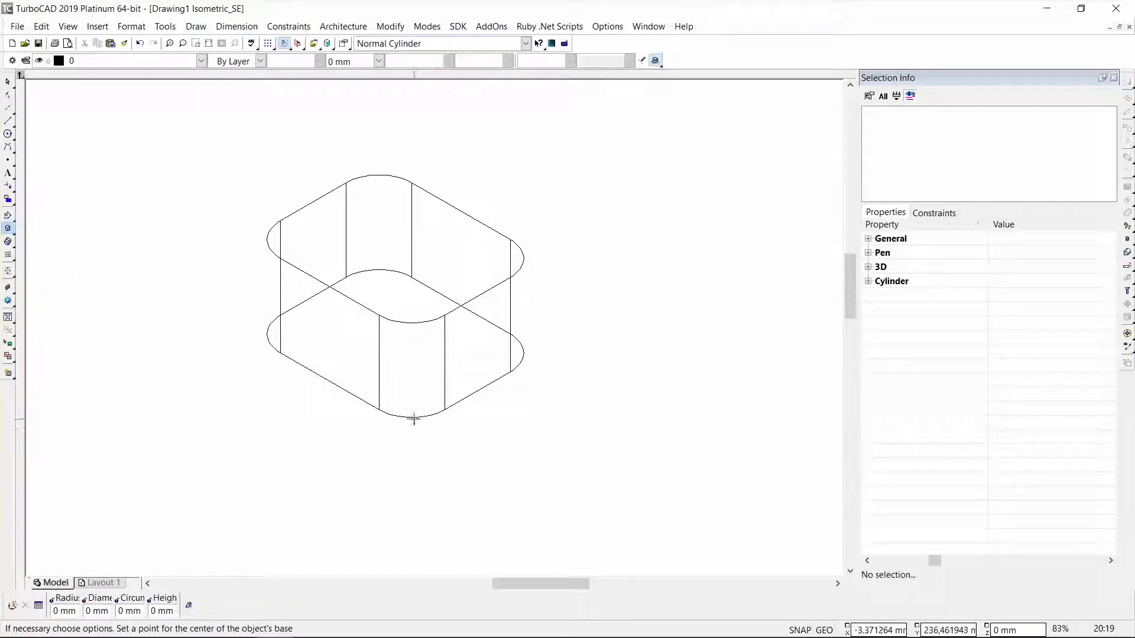
pyautogui.click(411, 391)
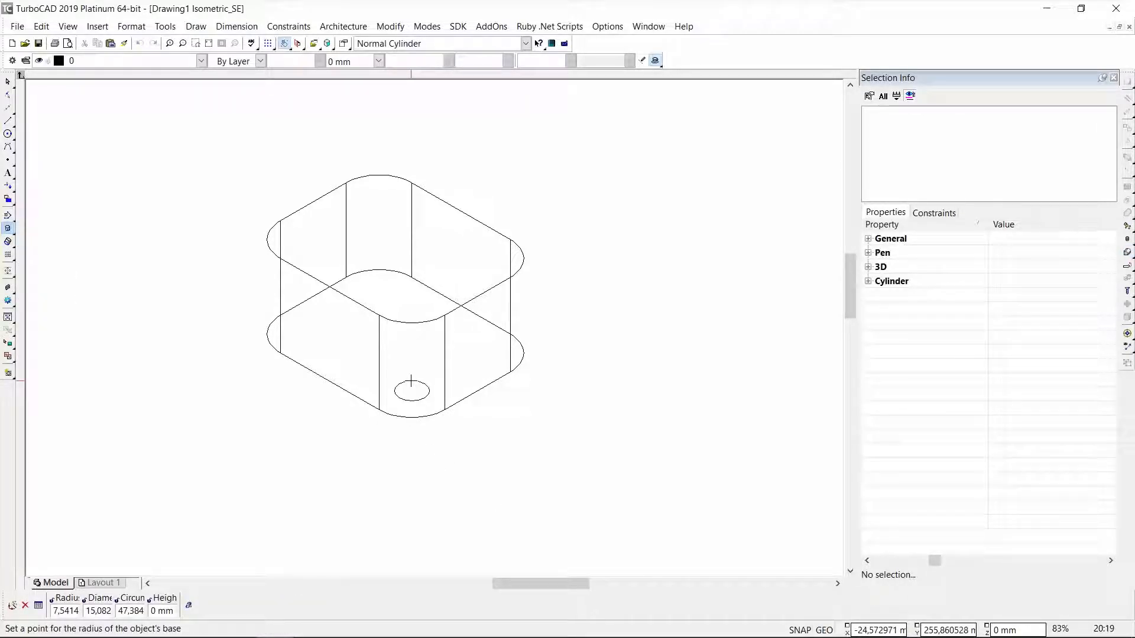
pyautogui.press('Tab')
pyautogui.write('10')
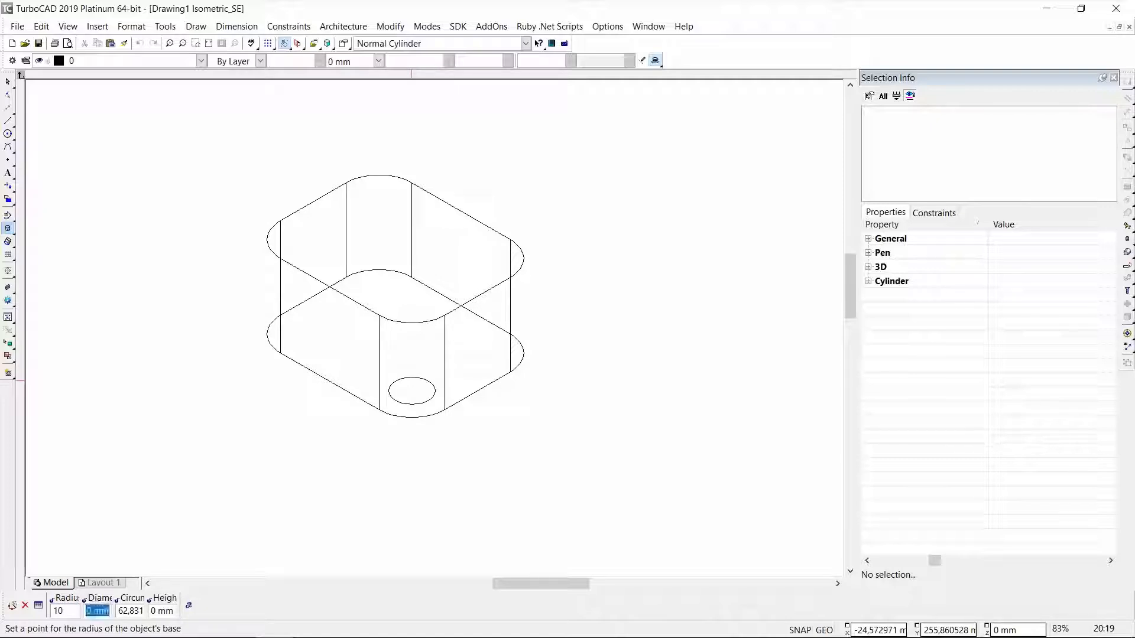
pyautogui.press('Tab')
pyautogui.press('Tab')
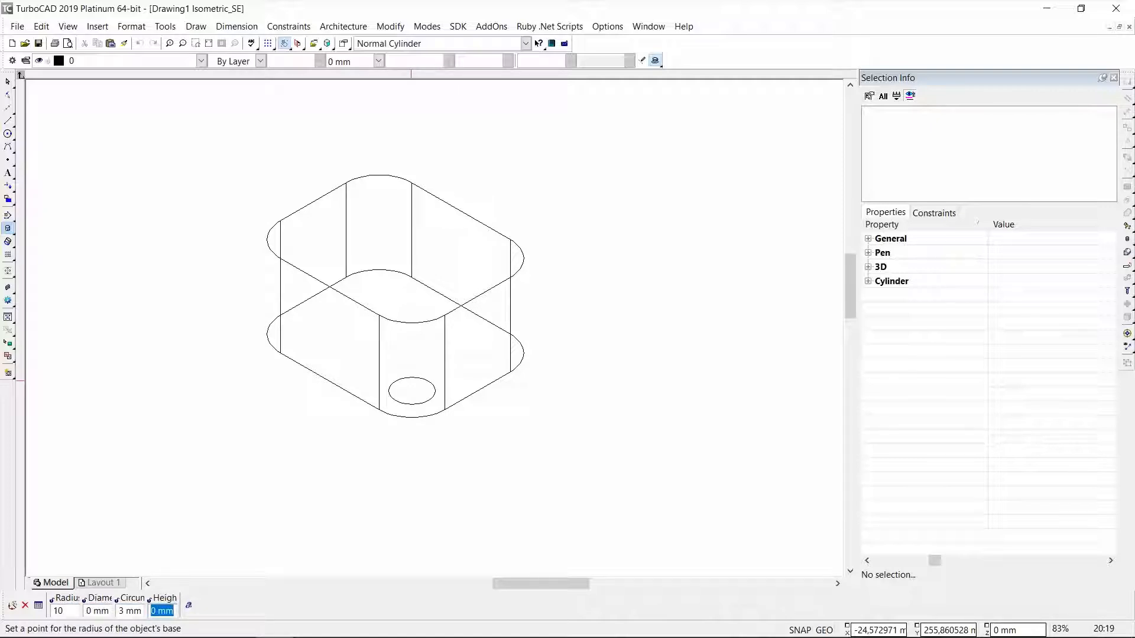
pyautogui.write('100')
pyautogui.press('Return')
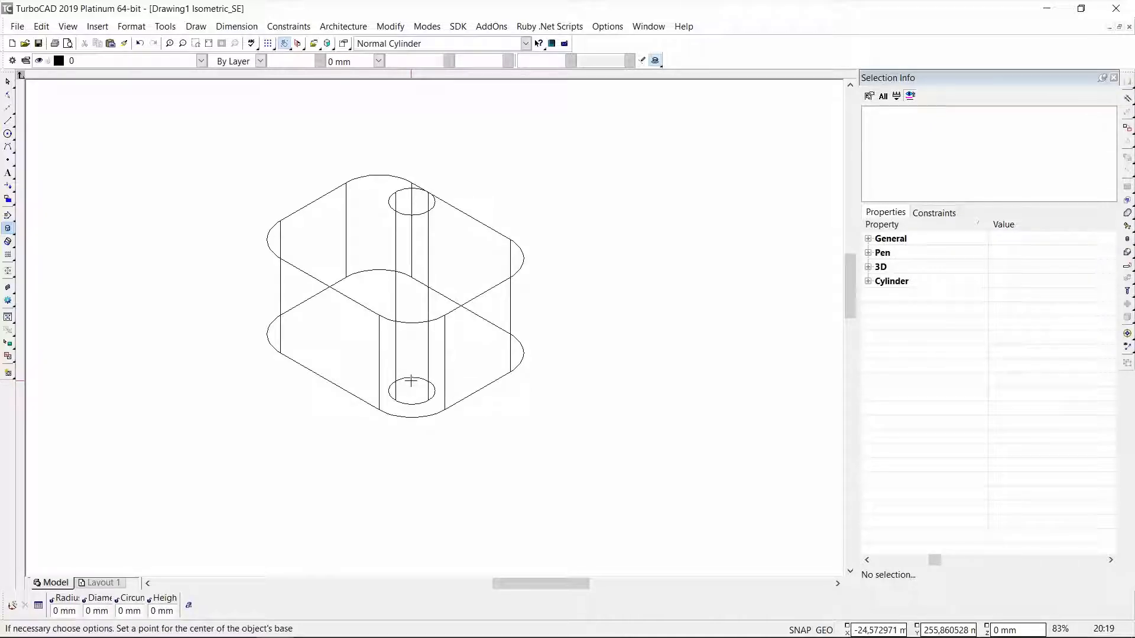
pyautogui.keyDown('shift'); pyautogui.moveTo(464, 298); pyautogui.dragTo(316, 255, button='middle'); pyautogui.keyUp('shift')
pyautogui.press('Escape')
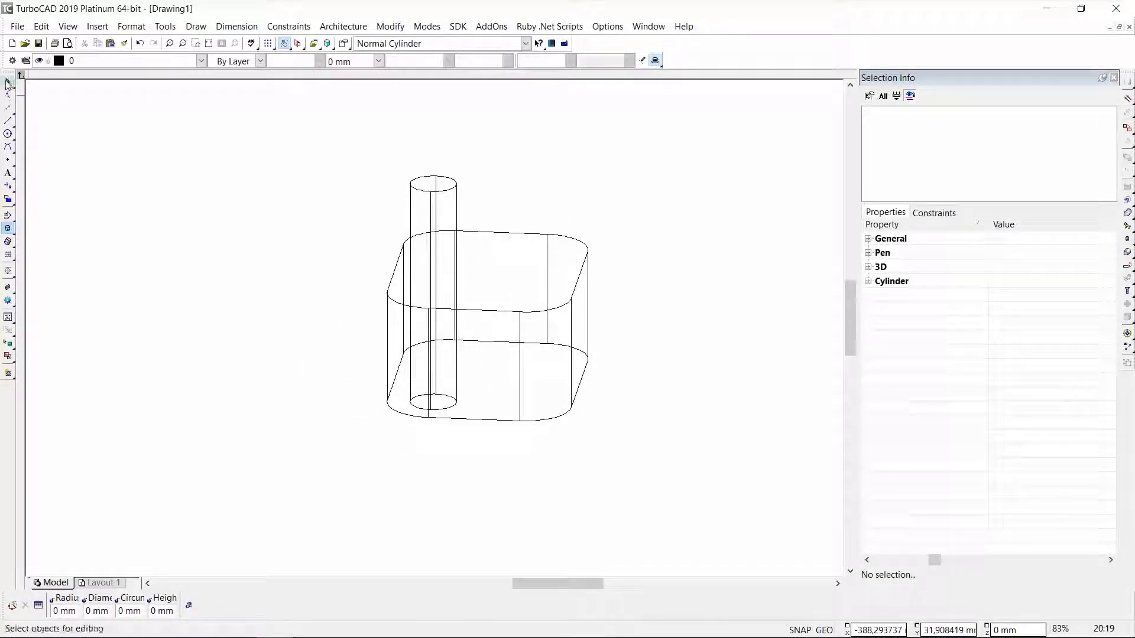
# Copy the cylinder in an array of 2 rows and 2 columns, placing one cylinder at each rounded corner of the block
pyautogui.click(439, 190)
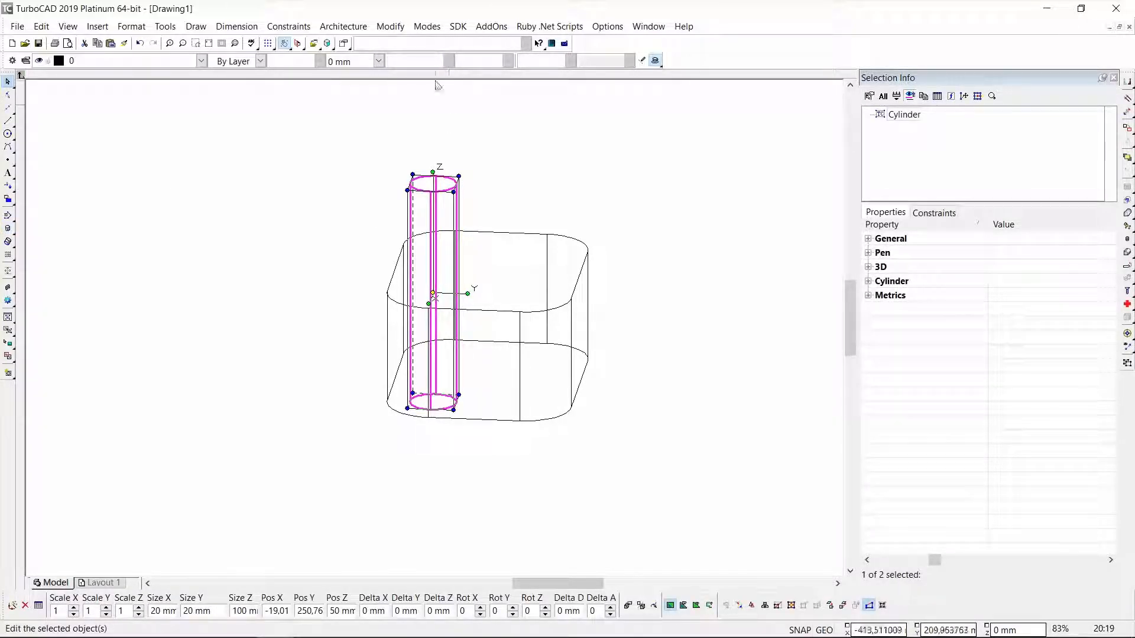
pyautogui.click(395, 28)
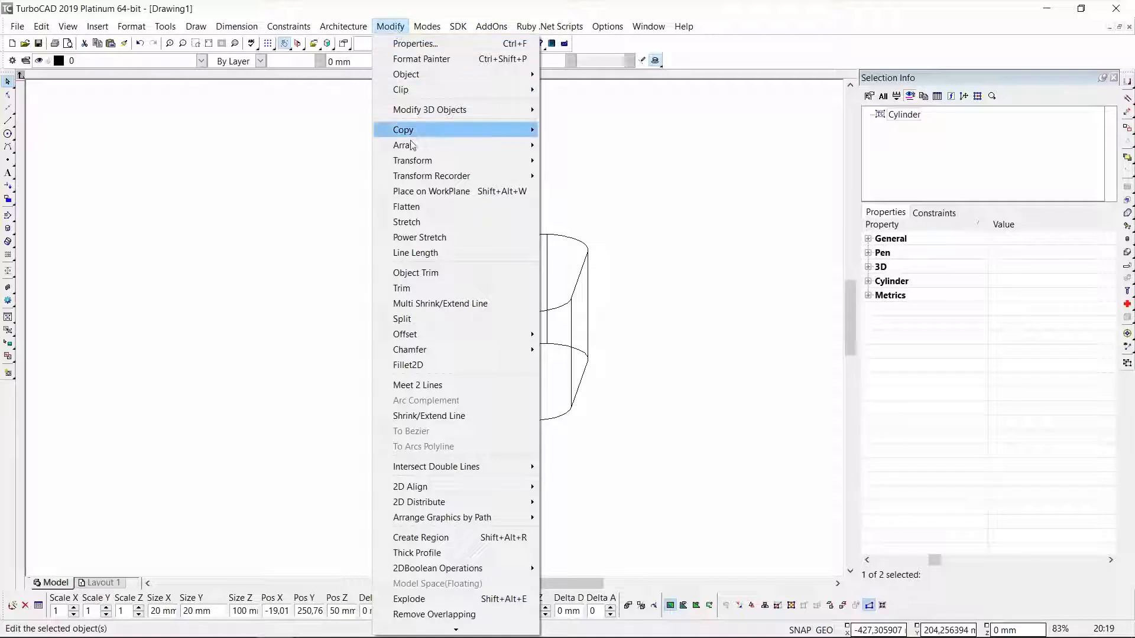
pyautogui.moveTo(449, 145)
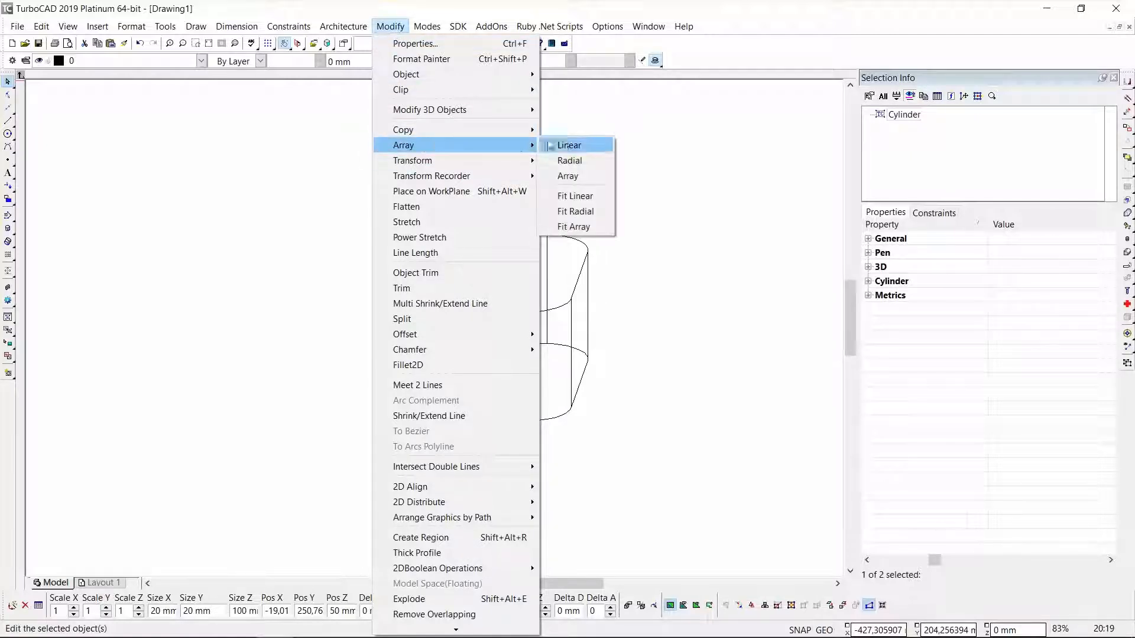
pyautogui.click(580, 177)
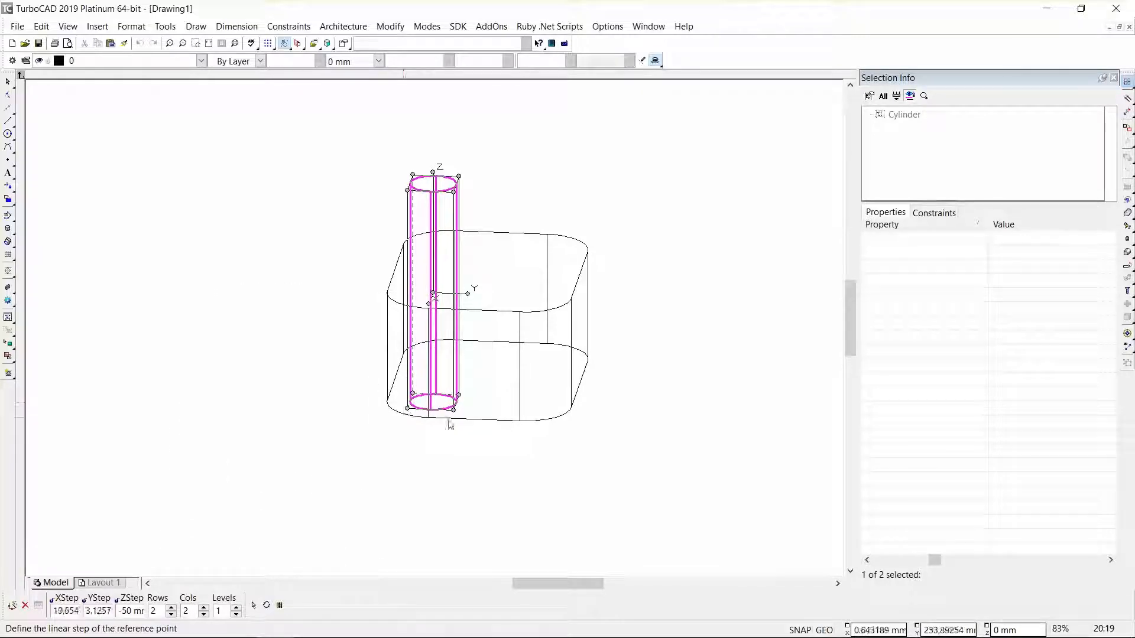
pyautogui.scroll(4, 579, 359)
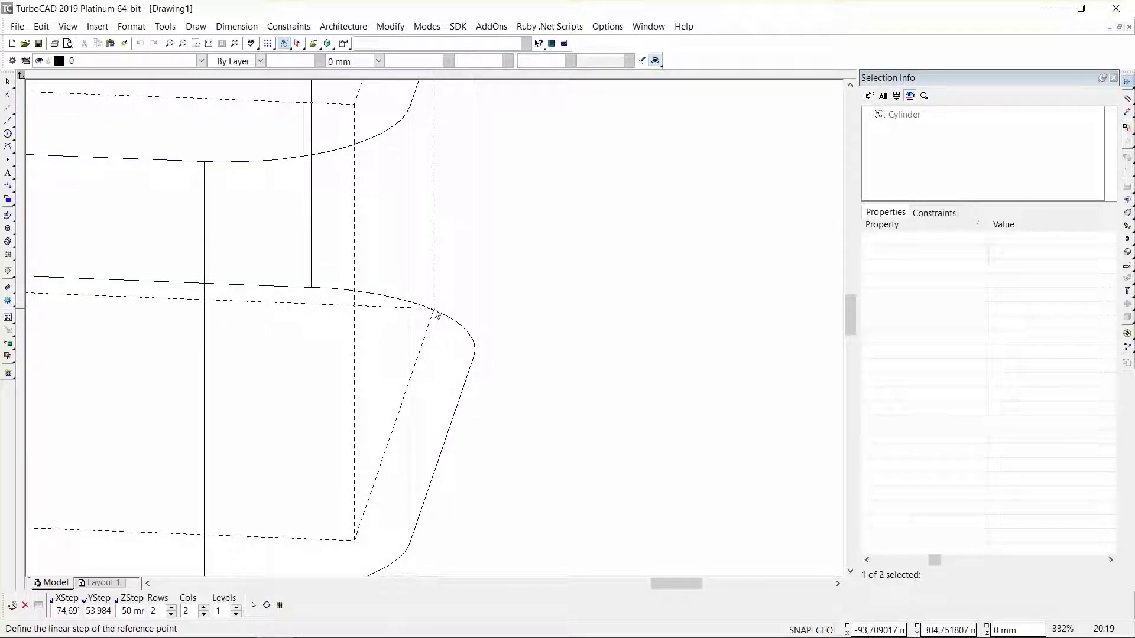
pyautogui.click(435, 314)
pyautogui.scroll(-6, 437, 312)
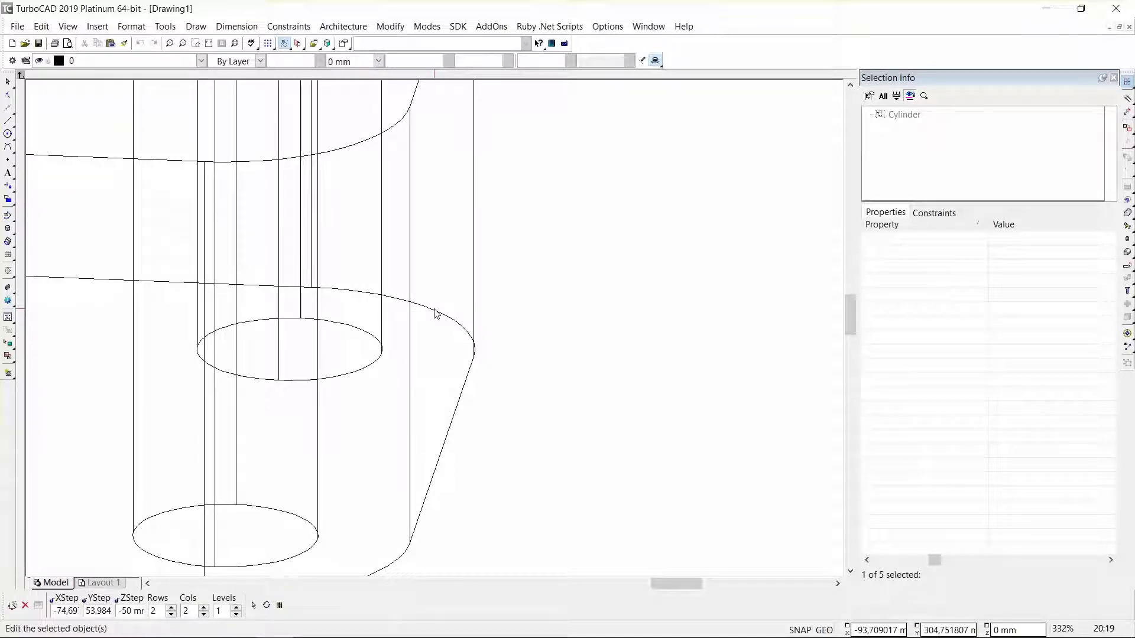
pyautogui.press('Escape')
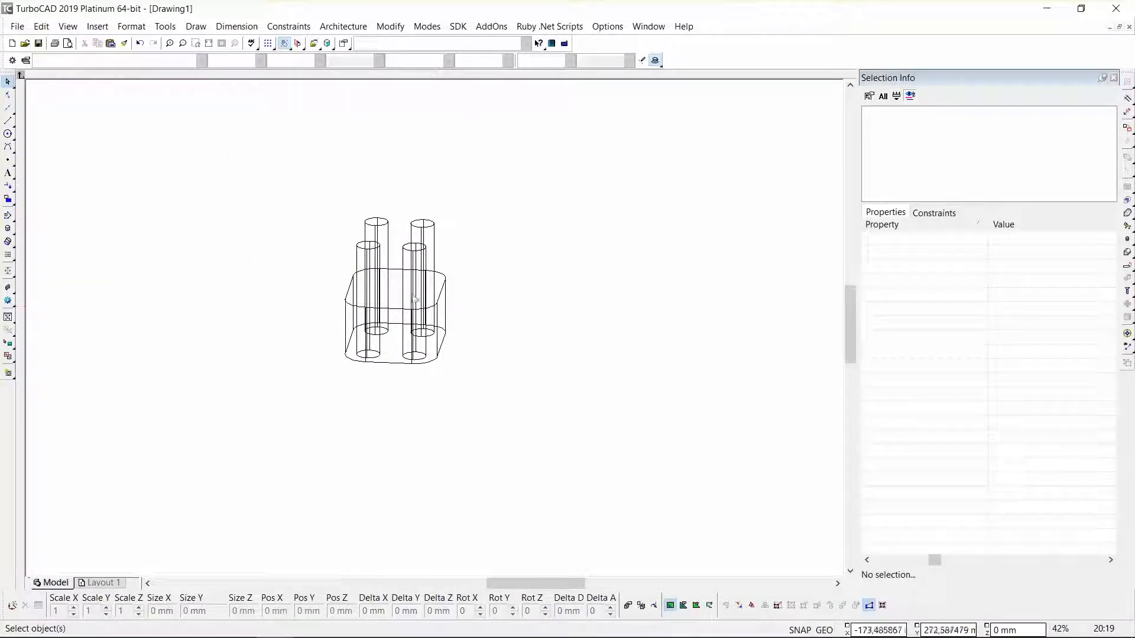
# Subtract all four cylinders from the rounded block to cut through holes at its corners
pyautogui.rightClick(405, 239)
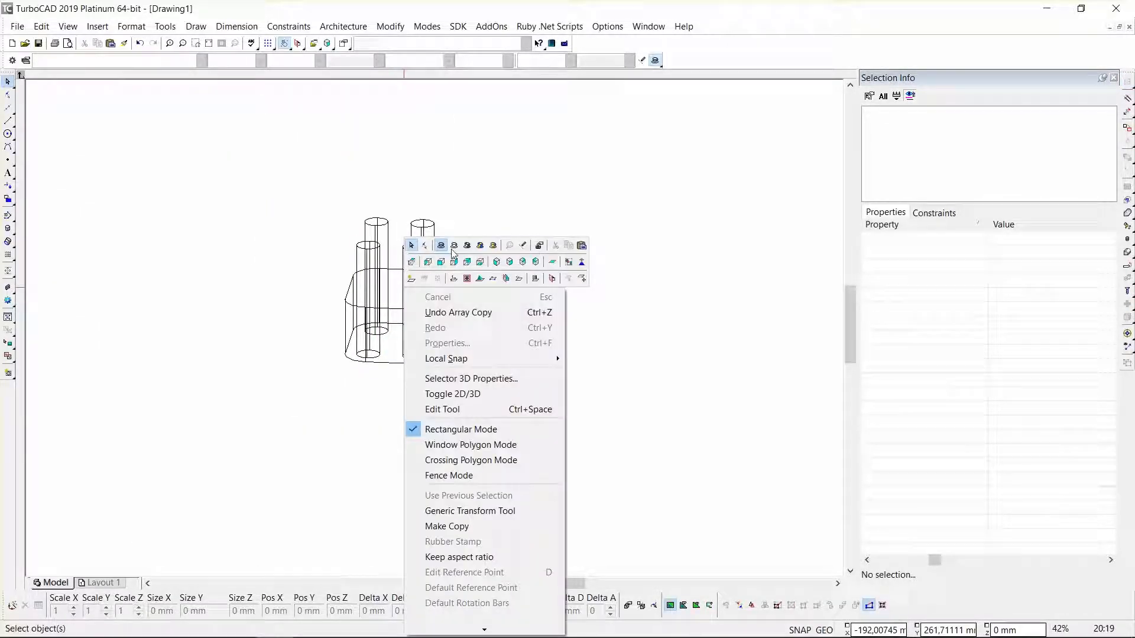
pyautogui.click(414, 263)
pyautogui.rightClick(358, 267)
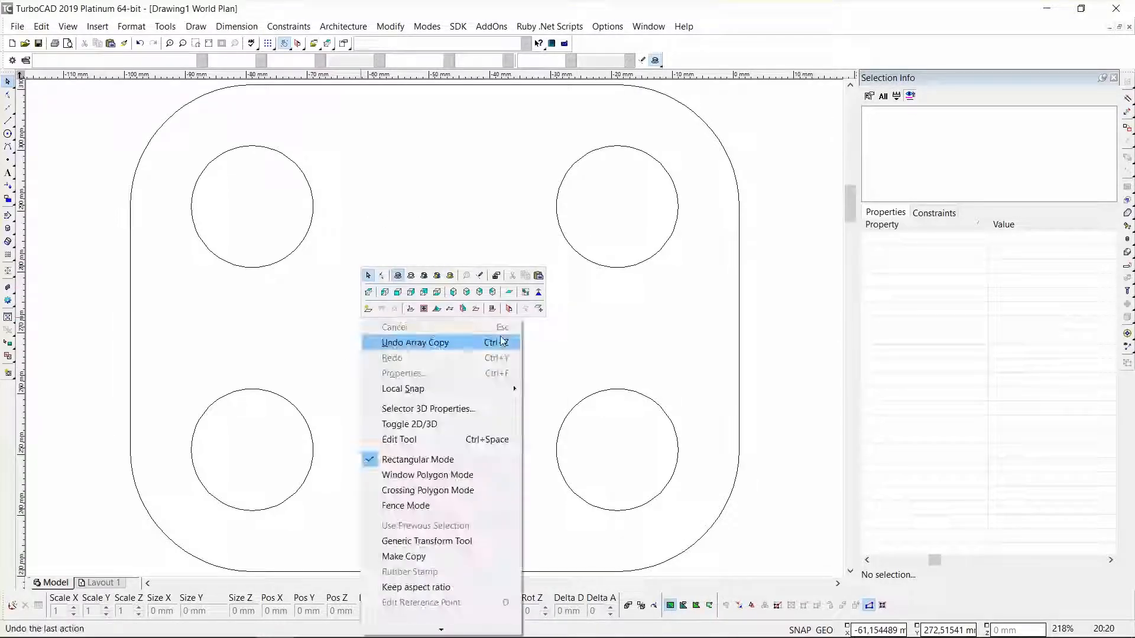
pyautogui.click(472, 295)
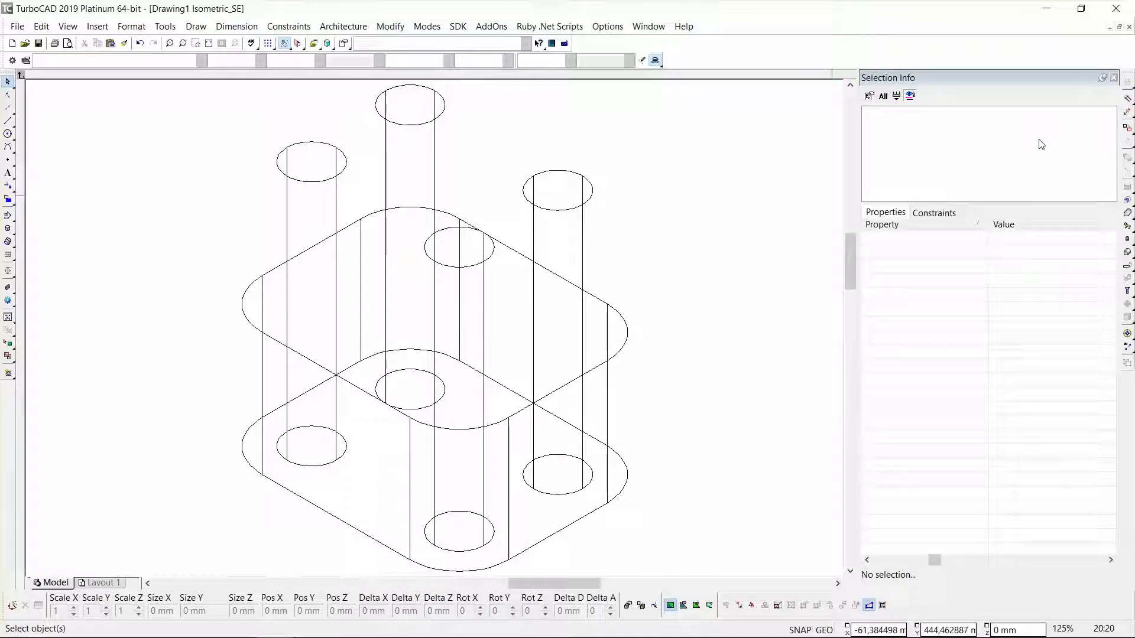
pyautogui.click(1128, 215)
pyautogui.click(1113, 215)
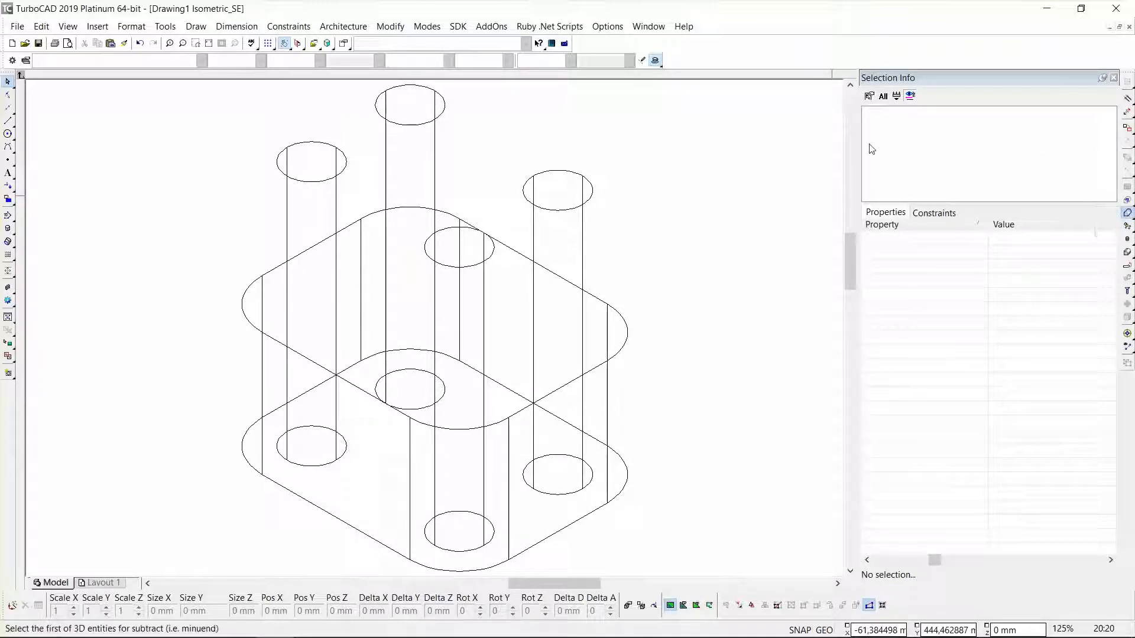
pyautogui.click(629, 338)
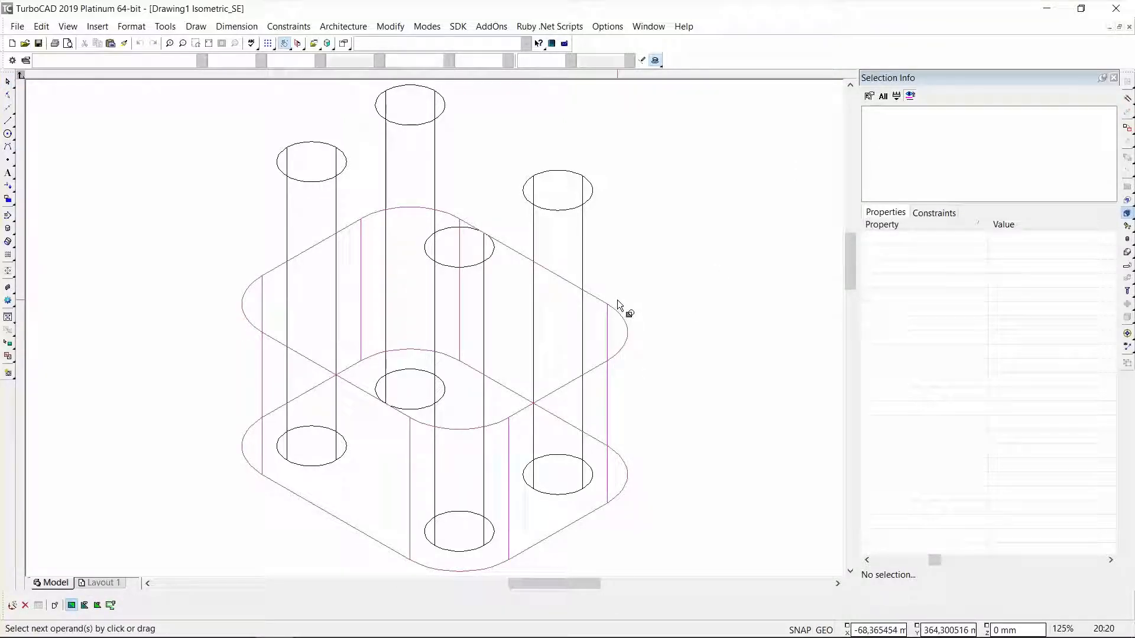
pyautogui.keyDown('shift'); pyautogui.moveTo(617, 296); pyautogui.dragTo(686, 179, button='middle'); pyautogui.keyUp('shift')
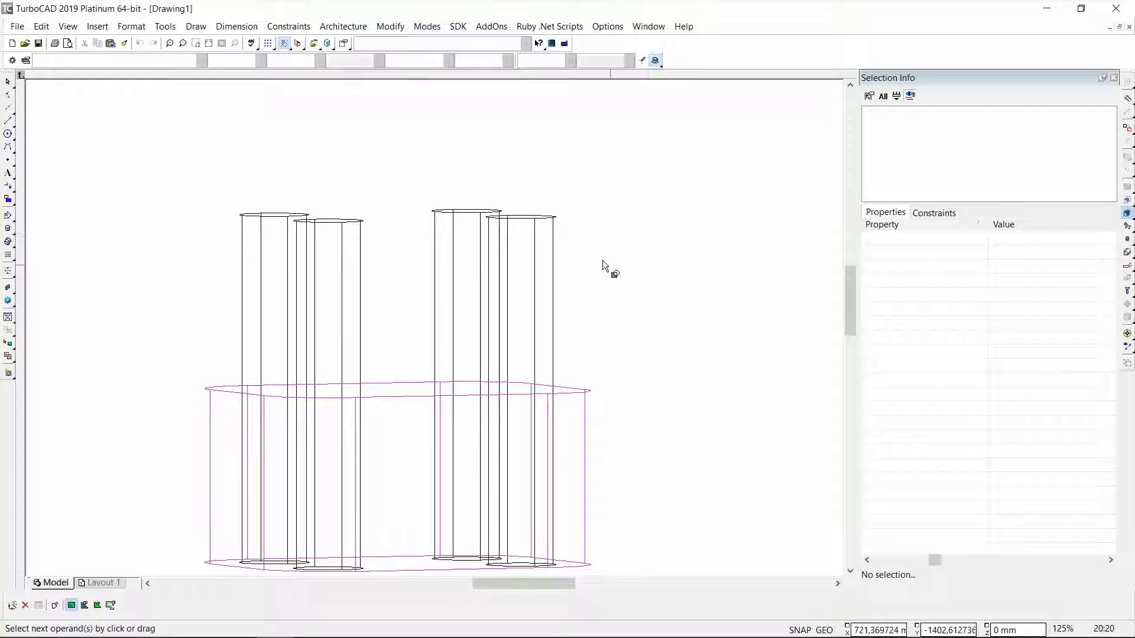
pyautogui.moveTo(622, 270); pyautogui.dragTo(577, 196)
pyautogui.moveTo(597, 233); pyautogui.dragTo(185, 169)
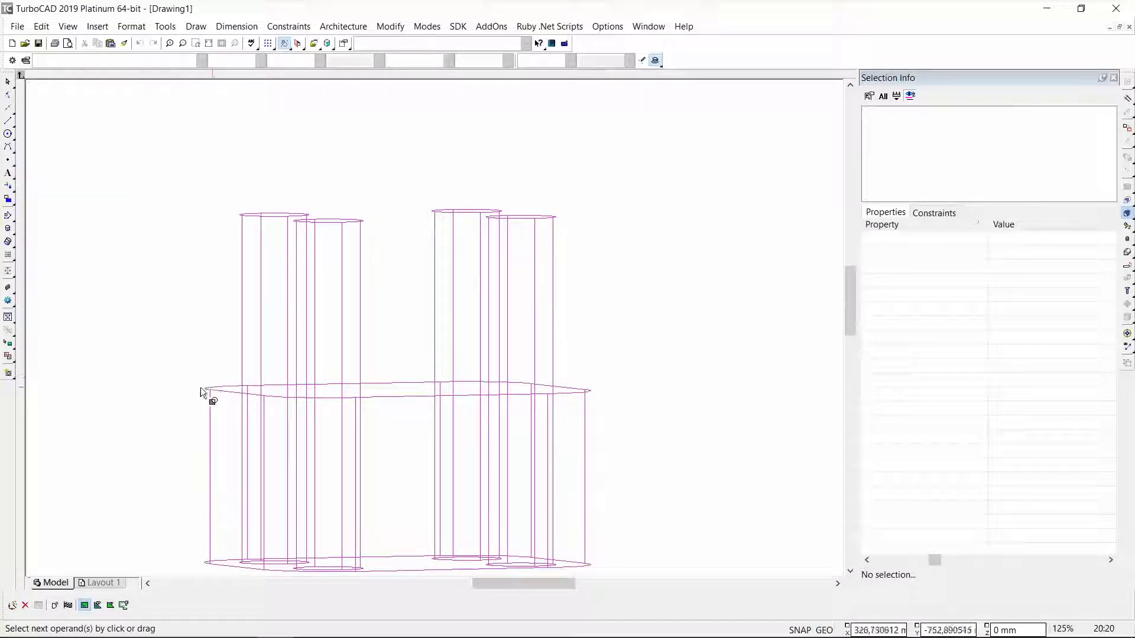
pyautogui.click(68, 606)
# Examine the drilled block in shaded rendering from several angles and in isometric view, and return to wireframe display
pyautogui.keyDown('shift'); pyautogui.moveTo(491, 324); pyautogui.dragTo(378, 406, button='middle'); pyautogui.keyUp('shift')
pyautogui.rightClick(426, 360)
pyautogui.click(488, 317)
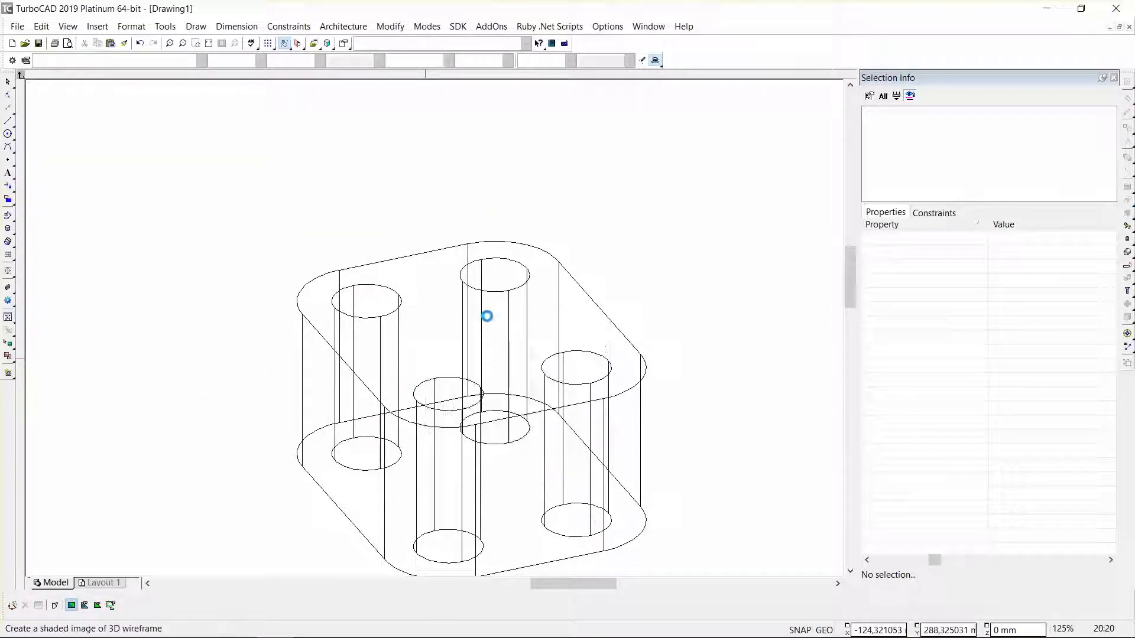
pyautogui.scroll(-3, 487, 323)
pyautogui.moveTo(436, 332)
pyautogui.keyDown('shift'); pyautogui.mouseDown(button='middle')
pyautogui.moveTo(456, 363)
pyautogui.moveTo(692, 451)
pyautogui.moveTo(523, 442)
pyautogui.moveTo(446, 195)
pyautogui.moveTo(522, 347)
pyautogui.moveTo(436, 299)
pyautogui.mouseUp(button='middle'); pyautogui.keyUp('shift')
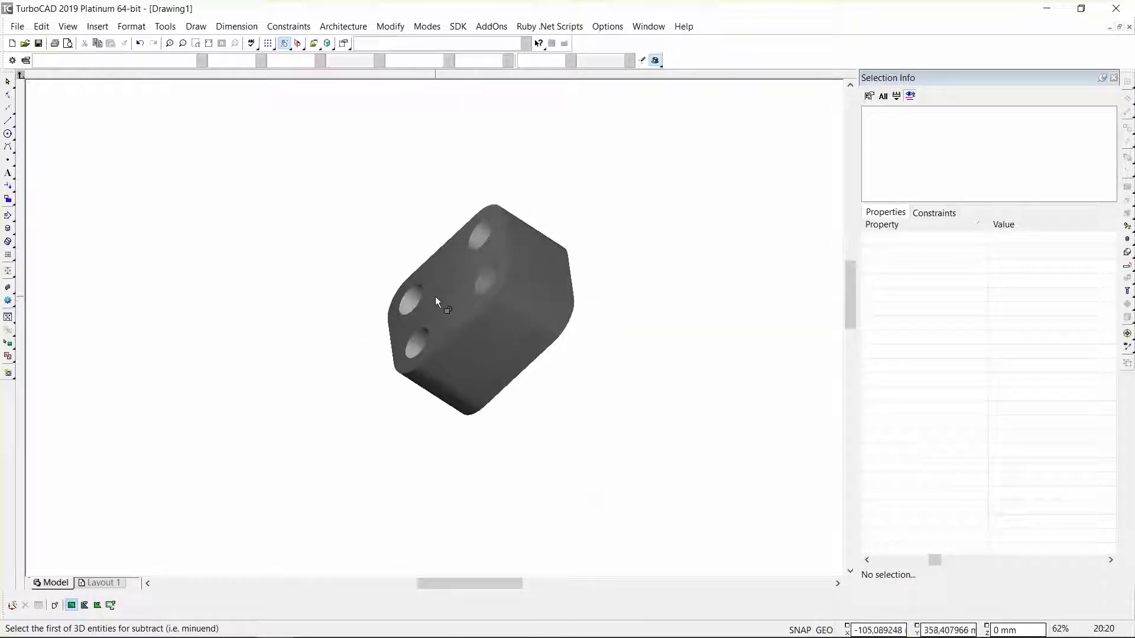
pyautogui.rightClick(437, 249)
pyautogui.click(528, 271)
pyautogui.rightClick(487, 282)
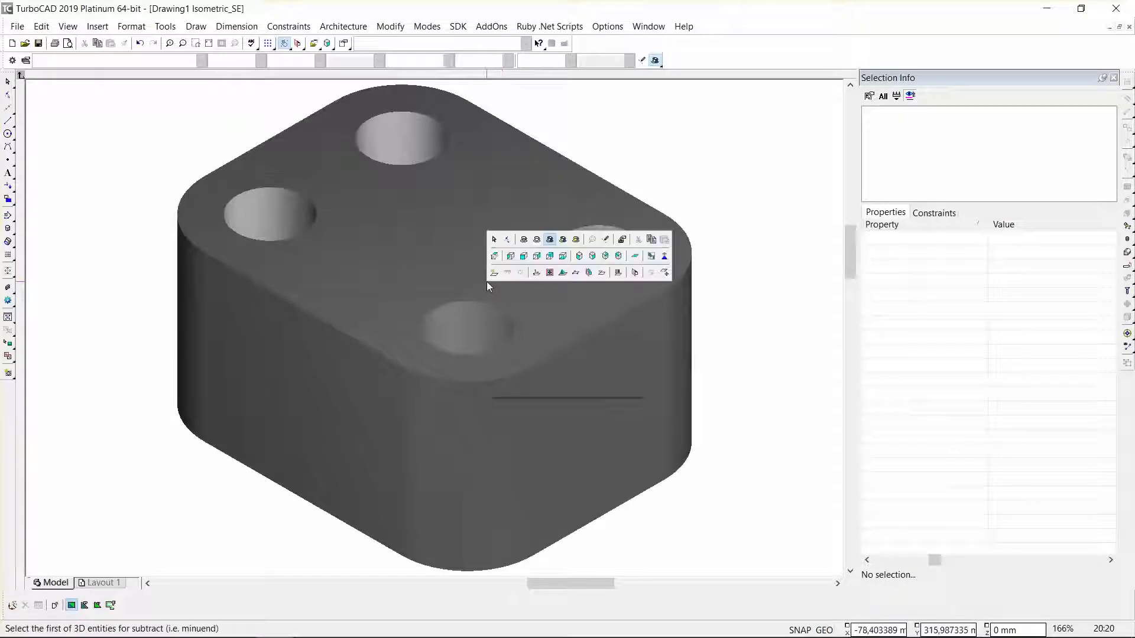
pyautogui.click(523, 239)
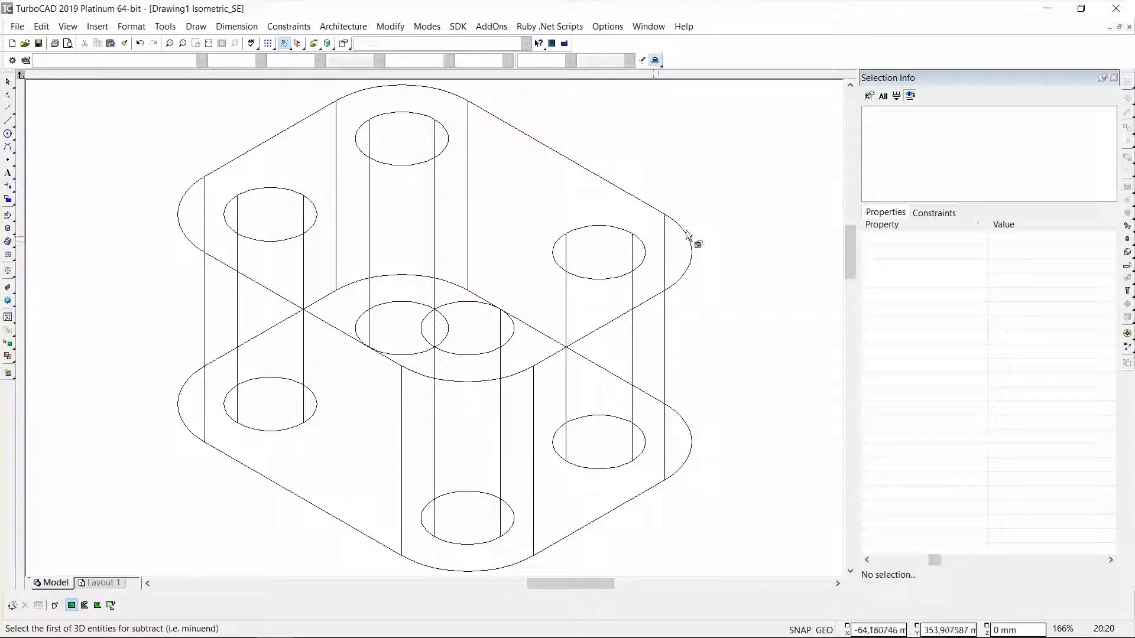
# Shell the drilled block with a 5 mm thickness, omitting the two front side faces and the front and right rounded corner faces
pyautogui.click(1128, 240)
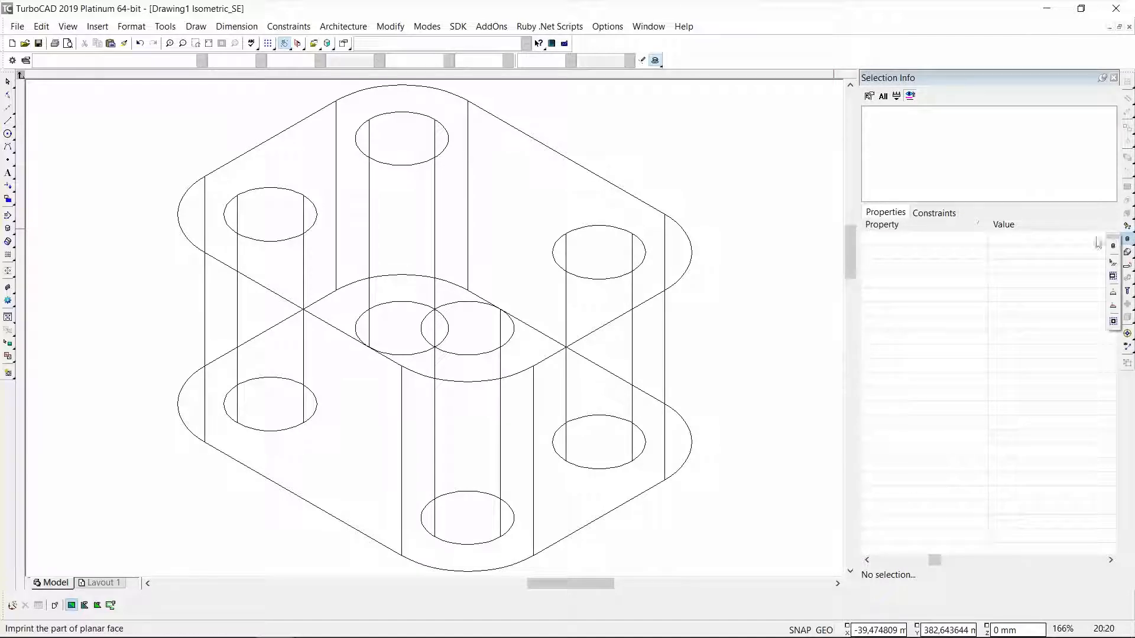
pyautogui.click(1114, 321)
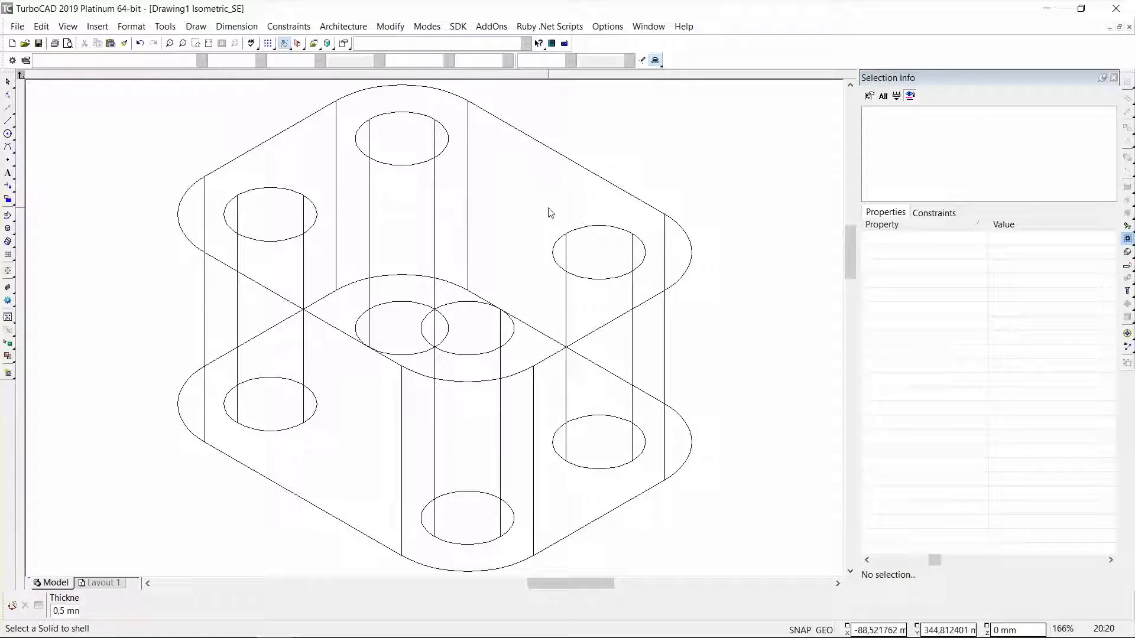
pyautogui.press('Tab')
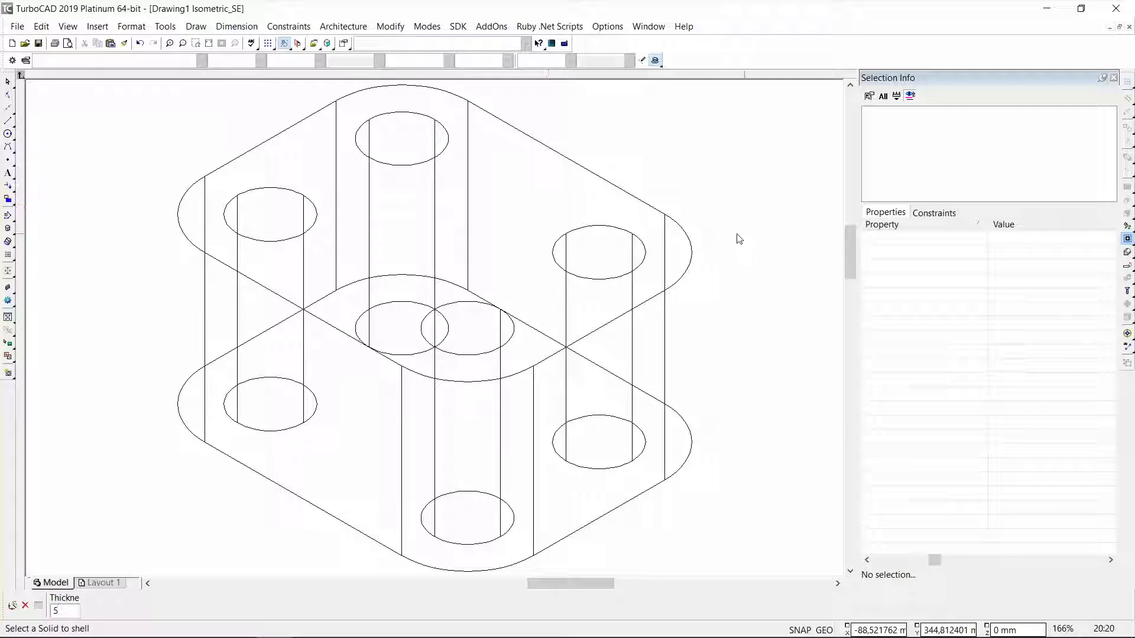
pyautogui.click(634, 201)
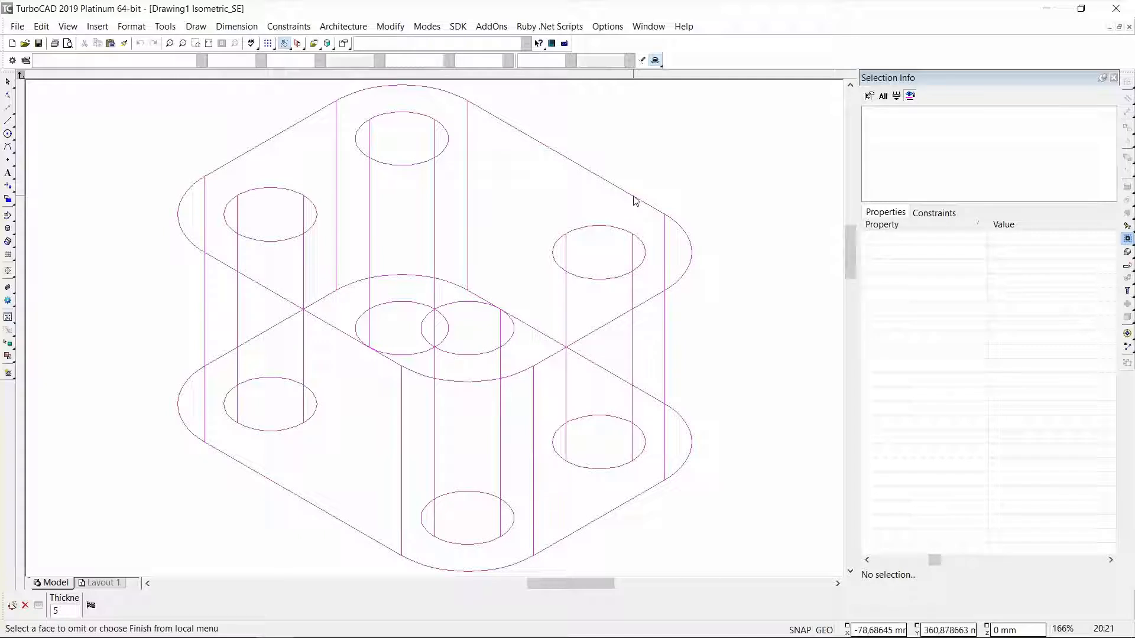
pyautogui.click(678, 343)
pyautogui.click(634, 388)
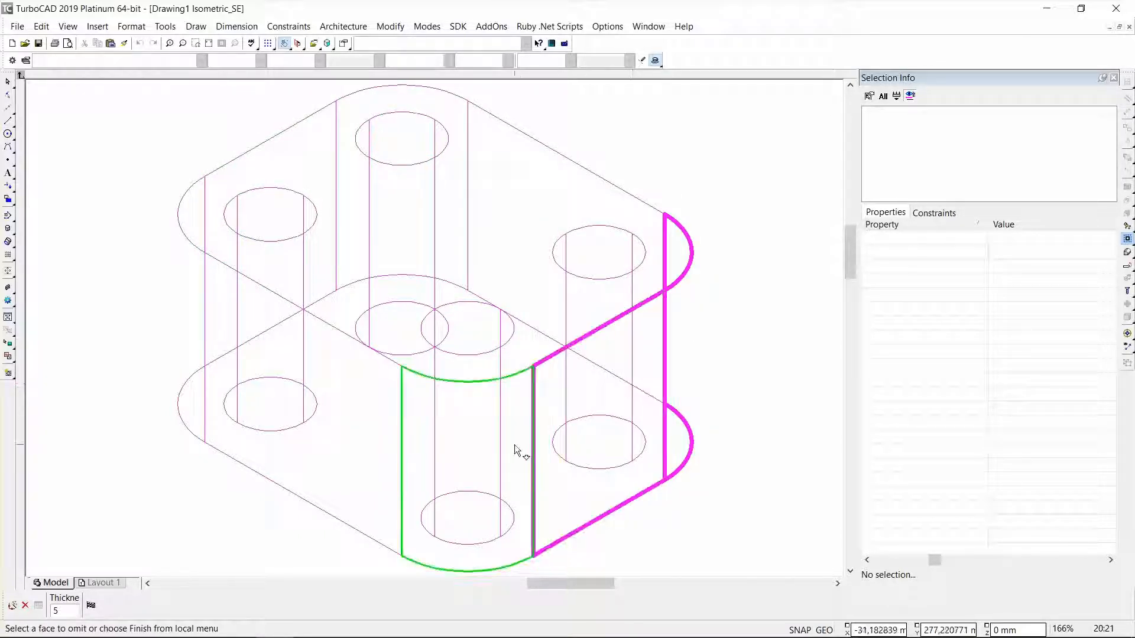
pyautogui.click(515, 445)
pyautogui.click(326, 408)
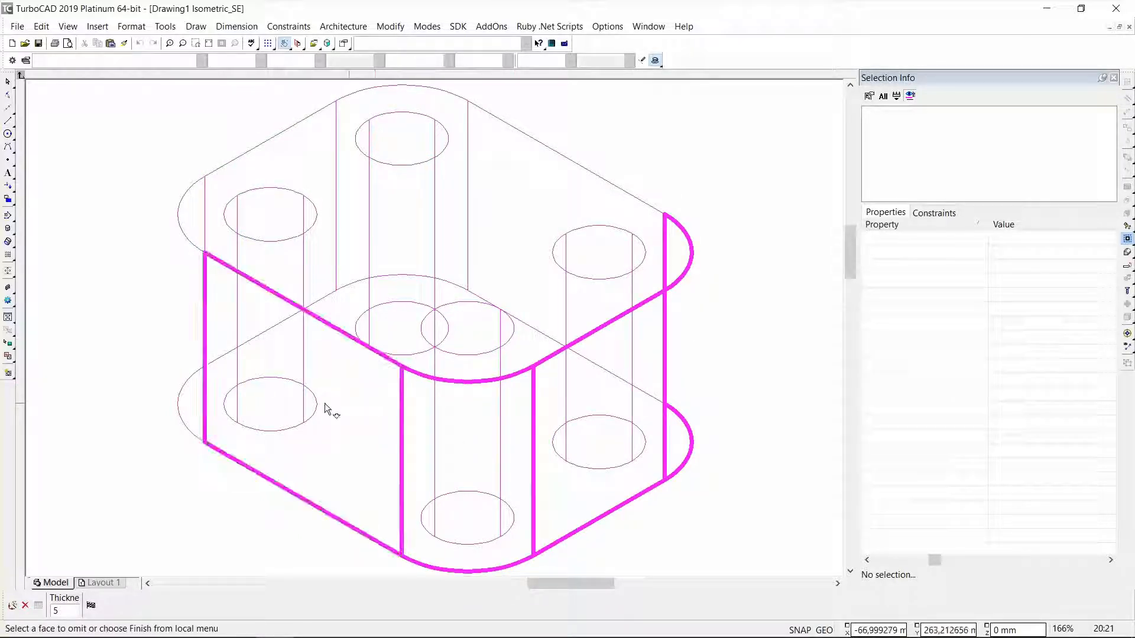
pyautogui.click(91, 606)
pyautogui.scroll(-1, 441, 307)
# Inspect the shelled block in shaded rendering from a tilted angle, and undo the shelling
pyautogui.rightClick(438, 308)
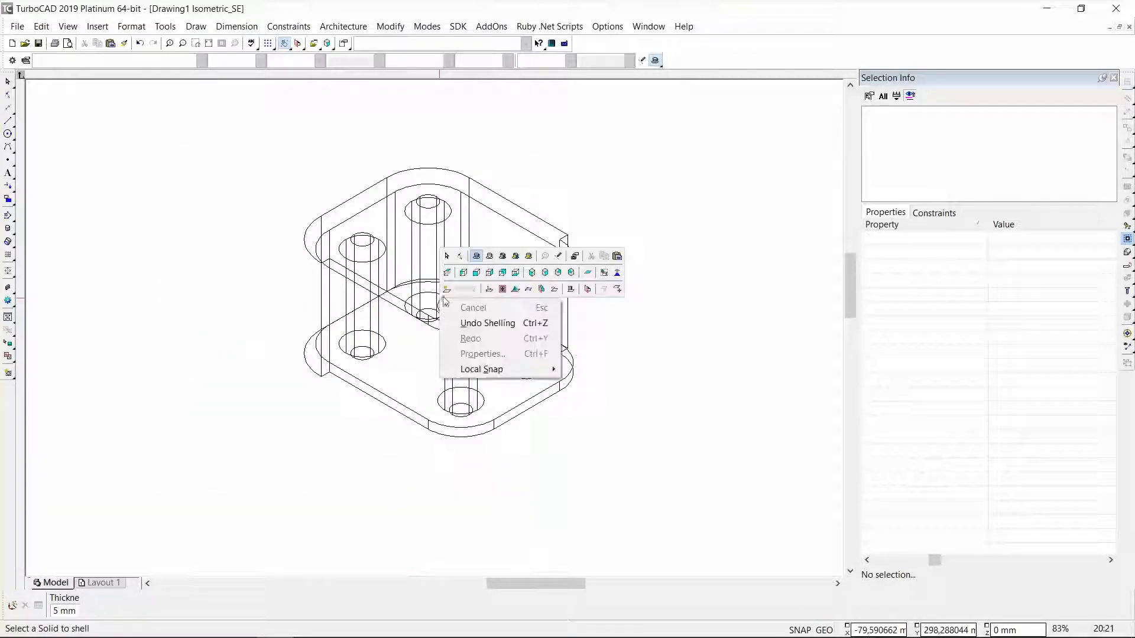
pyautogui.click(495, 261)
pyautogui.moveTo(510, 285)
pyautogui.keyDown('shift'); pyautogui.mouseDown(button='middle')
pyautogui.moveTo(499, 120)
pyautogui.moveTo(514, 223)
pyautogui.moveTo(646, 213)
pyautogui.moveTo(634, 279)
pyautogui.moveTo(525, 260)
pyautogui.moveTo(527, 250)
pyautogui.mouseUp(button='middle'); pyautogui.keyUp('shift')
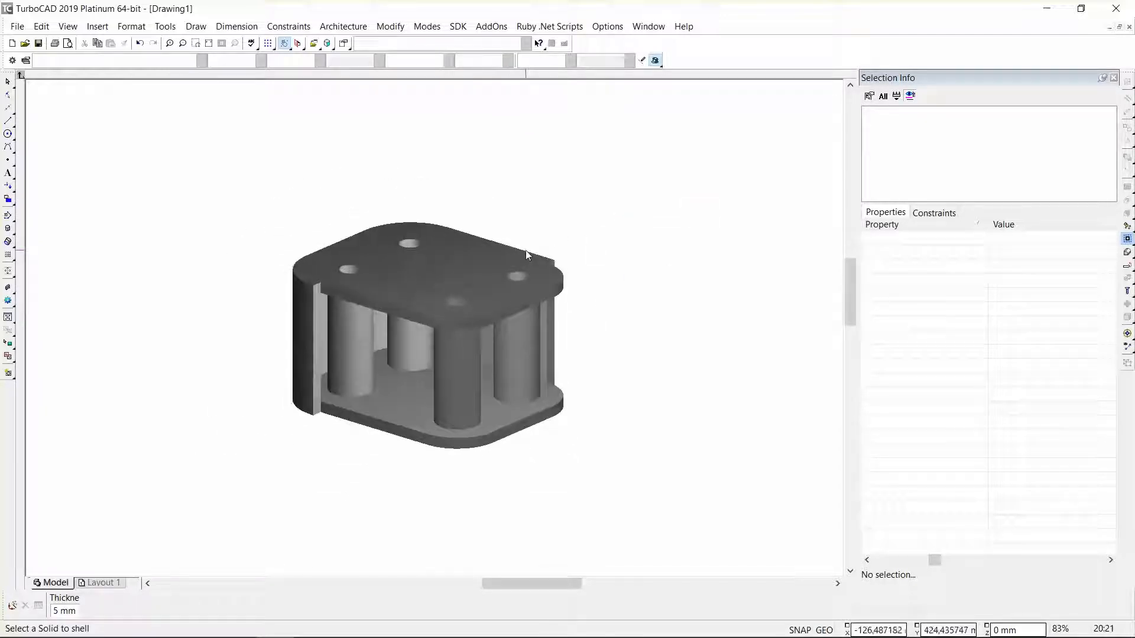
pyautogui.click(140, 44)
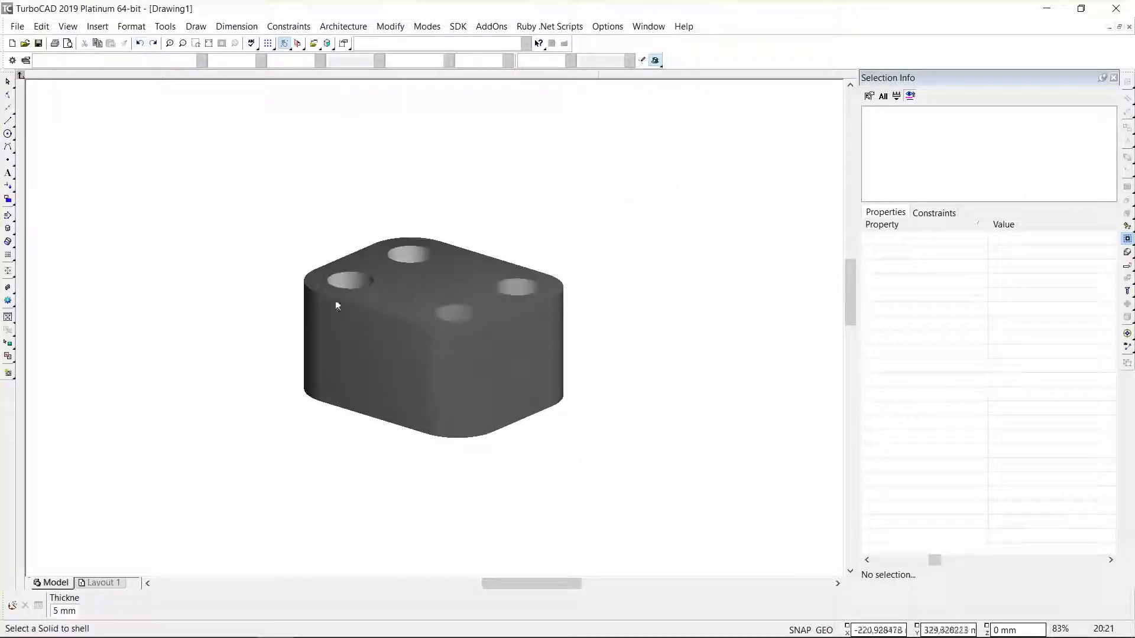
# Shell the block again with a 5 mm thickness, omitting the top face along with the front side and adjoining rounded corner faces
pyautogui.click(537, 303)
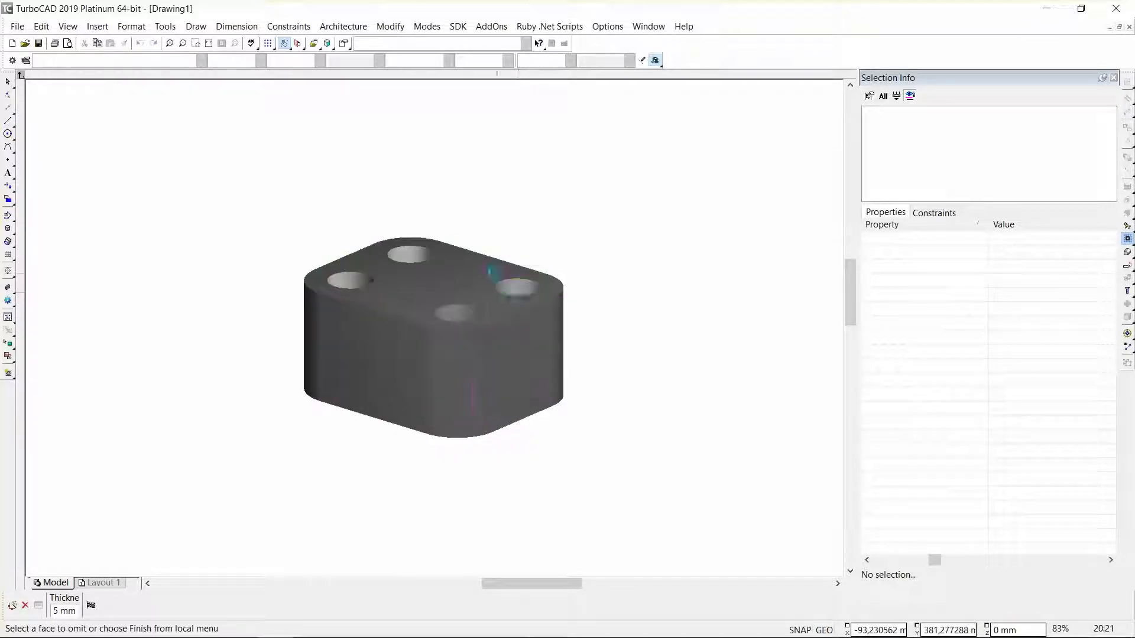
pyautogui.click(561, 328)
pyautogui.click(535, 345)
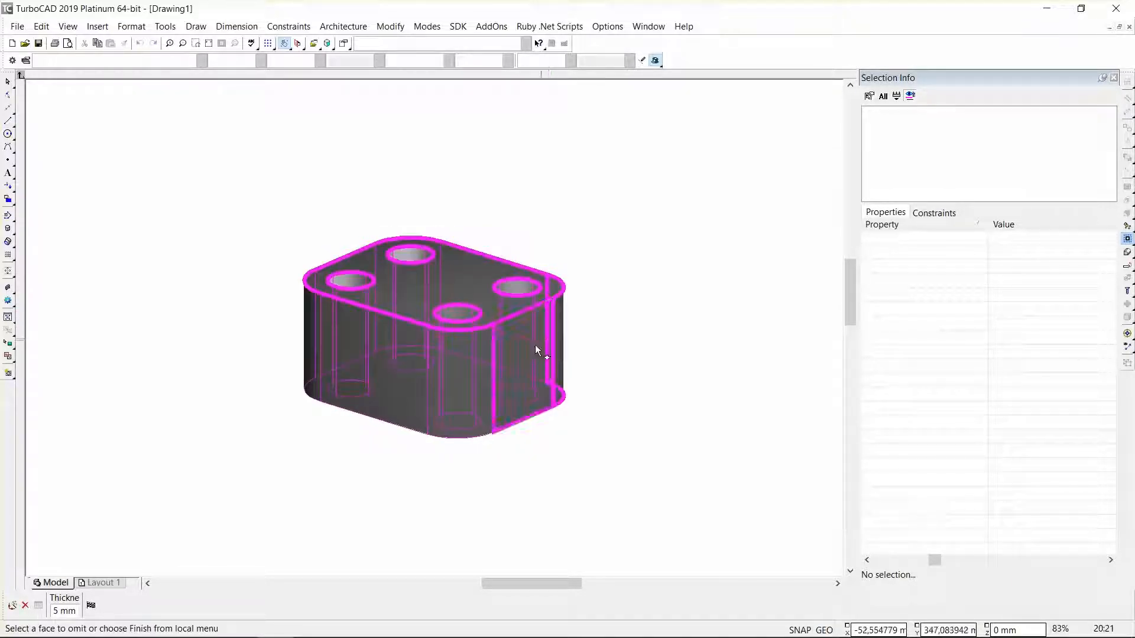
pyautogui.click(455, 377)
pyautogui.click(92, 607)
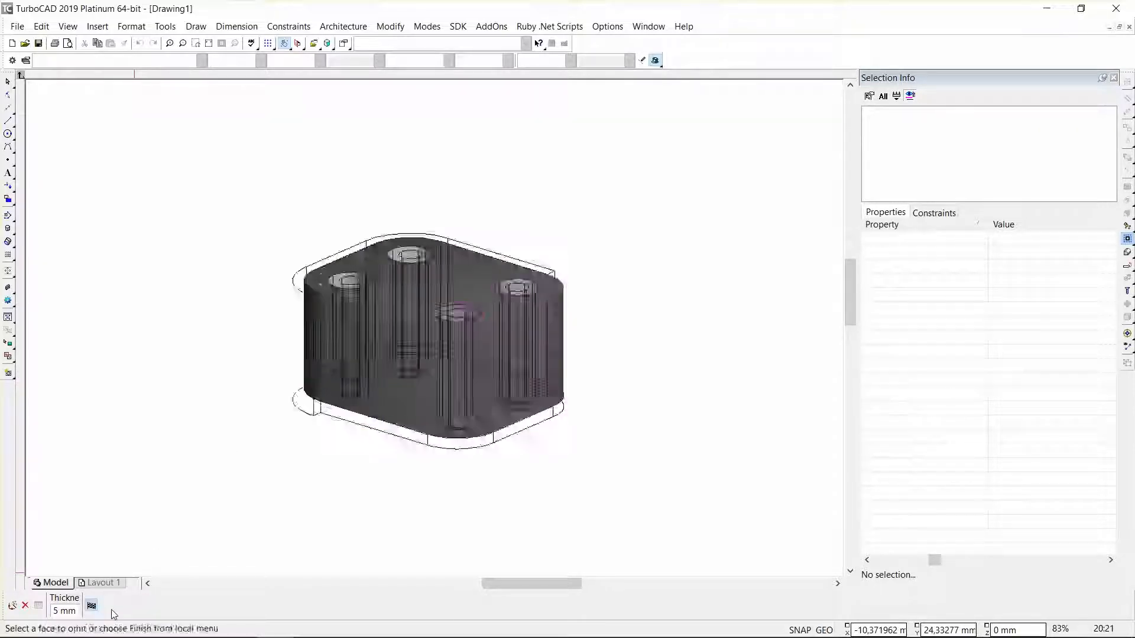
# Examine how the 5 mm shell offsets the walls and holes from several angles, in world plan and in south-east isometric view
pyautogui.moveTo(417, 273); pyautogui.dragTo(322, 352, button='middle')
pyautogui.rightClick(423, 286)
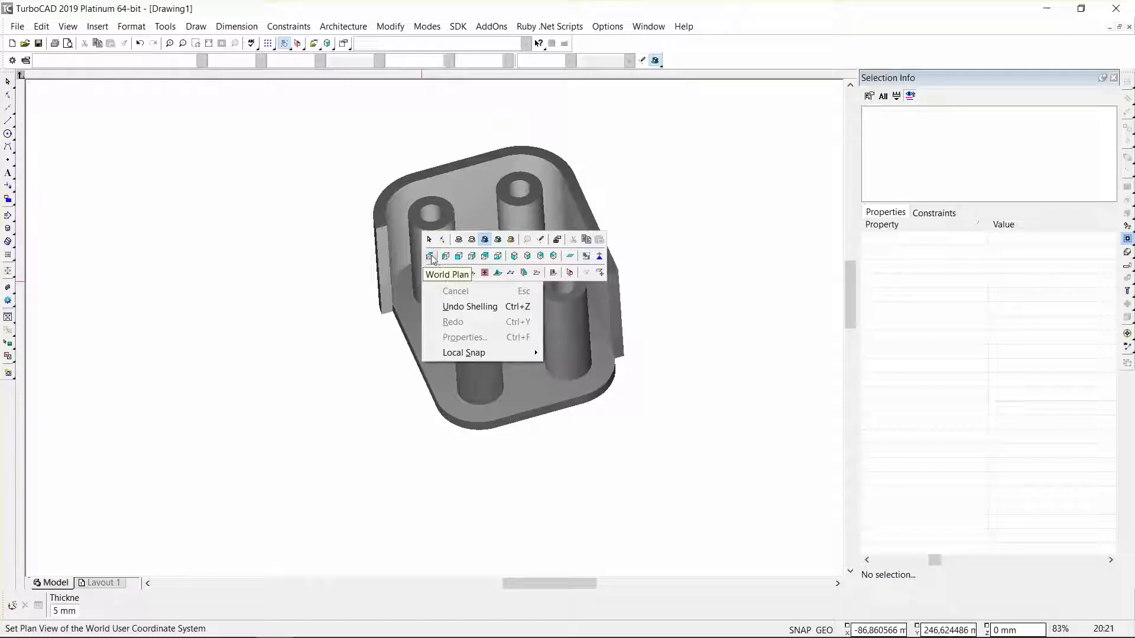
pyautogui.click(431, 257)
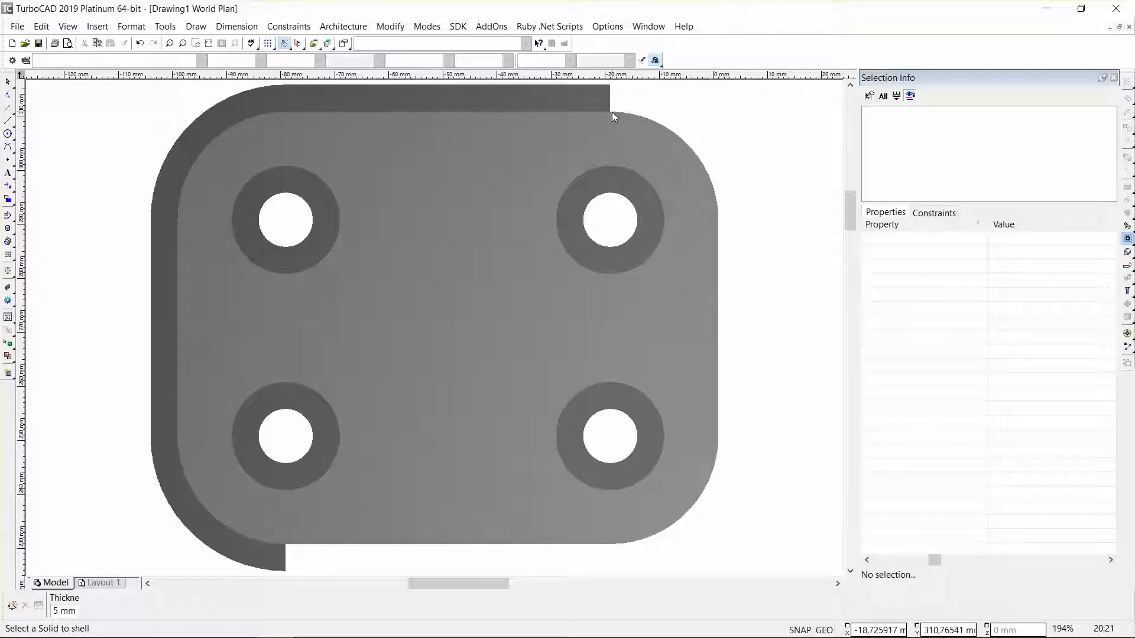
pyautogui.rightClick(587, 174)
pyautogui.click(544, 217)
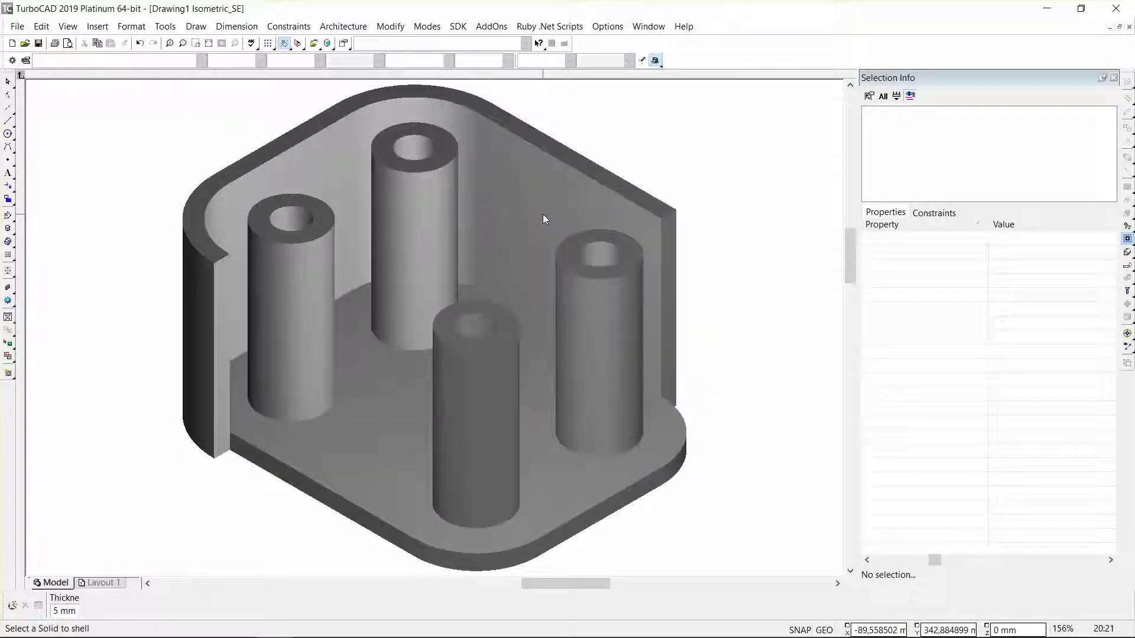
# Undo the 5 mm shelling and shell the block with a thickness of -5 mm, omitting the top, front side and adjoining rounded corner faces
pyautogui.click(140, 43)
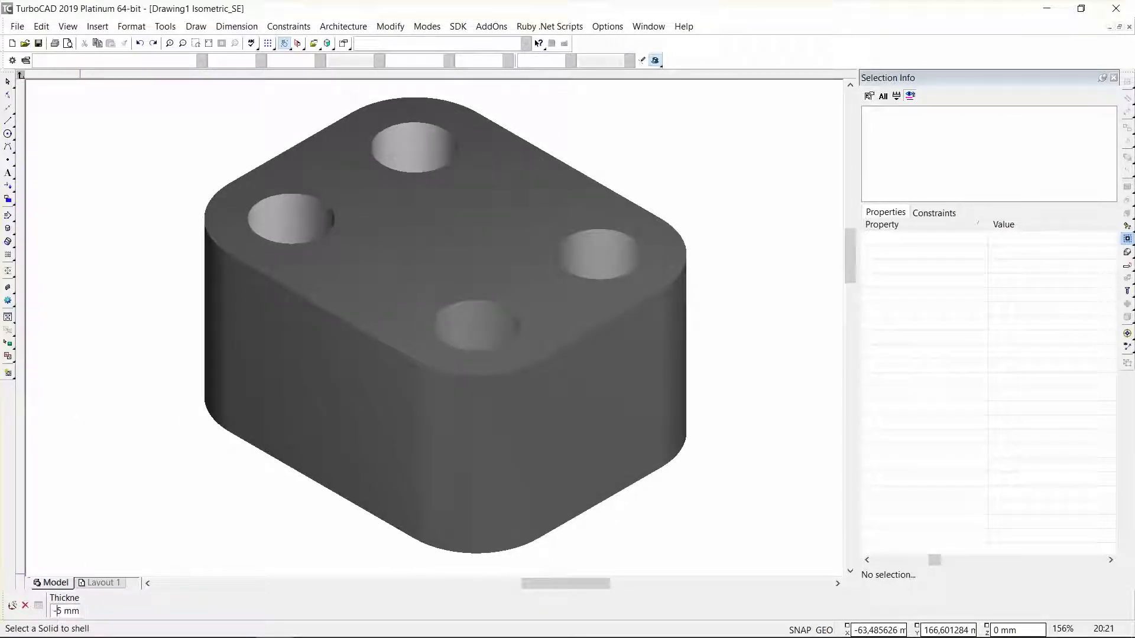
pyautogui.click(596, 321)
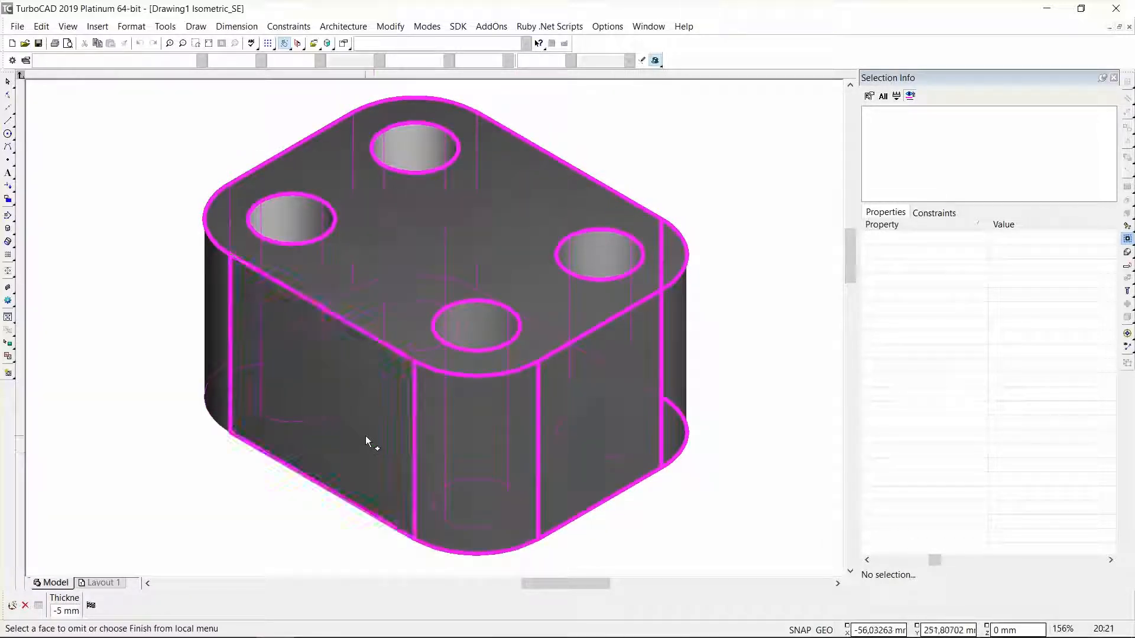
pyautogui.click(90, 605)
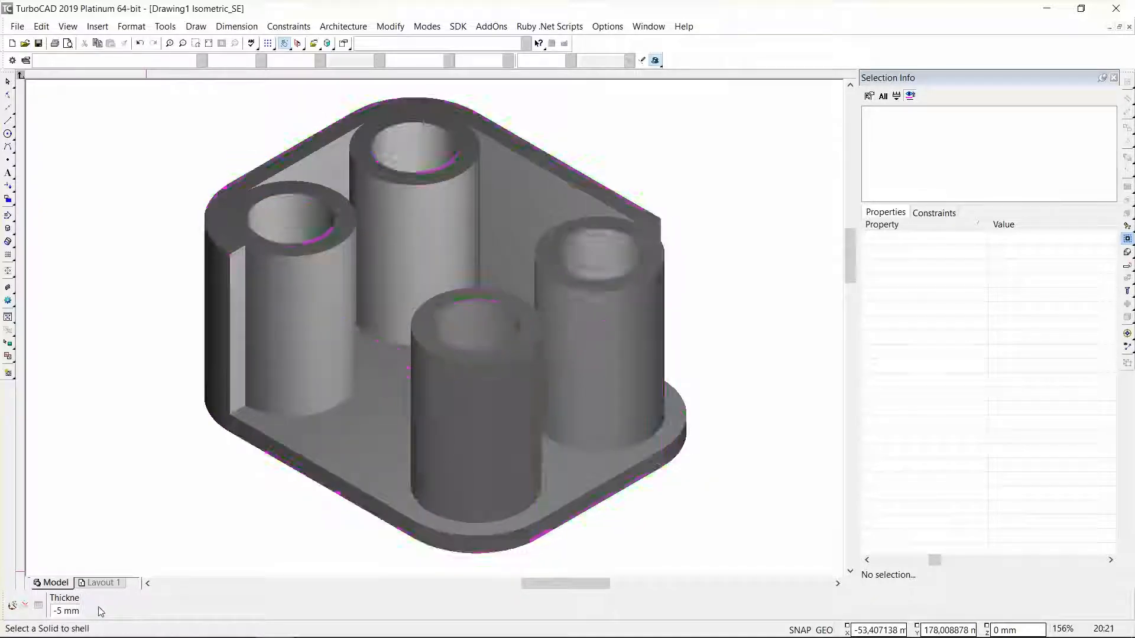
# Examine the -5 mm shell in world plan and south-west isometric views, and return to wireframe display
pyautogui.scroll(-6, 436, 330)
pyautogui.rightClick(437, 330)
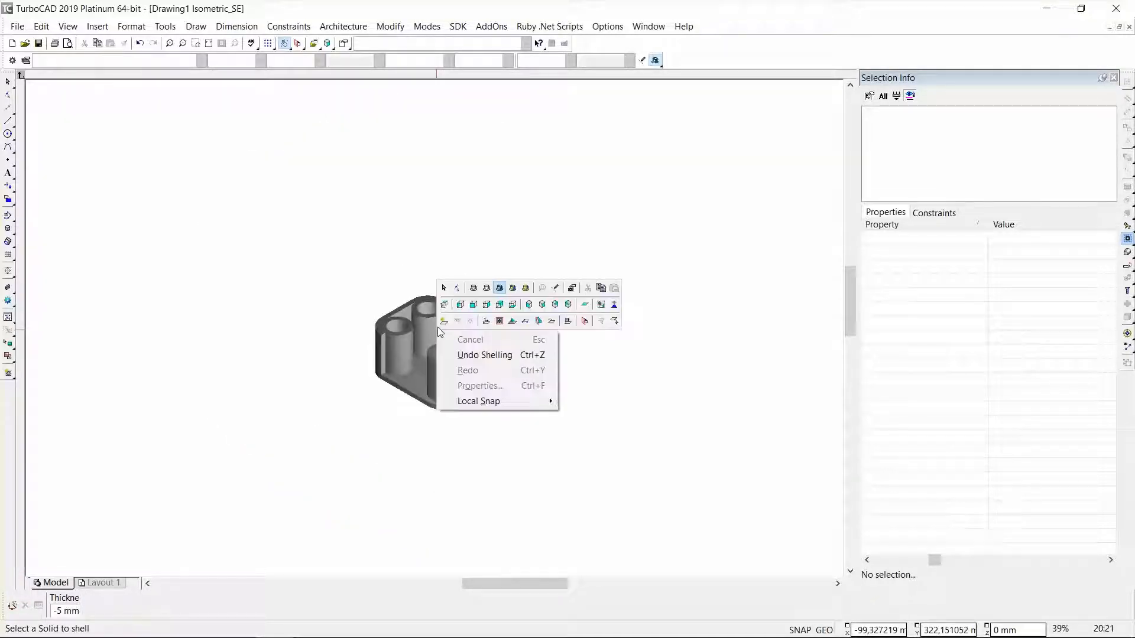
pyautogui.click(444, 305)
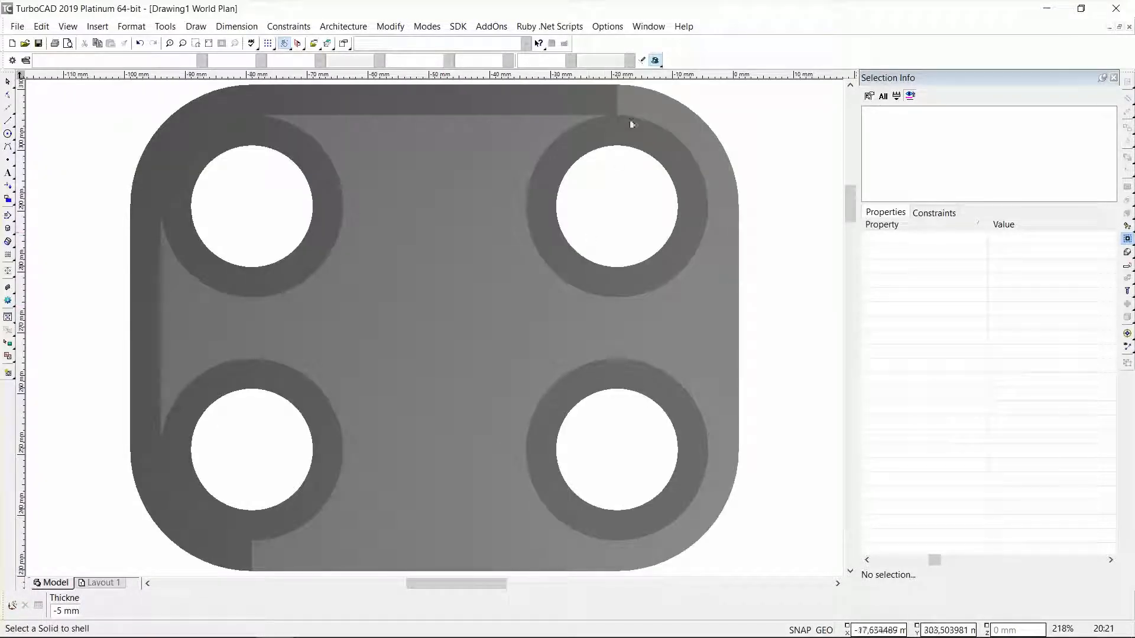
pyautogui.rightClick(328, 343)
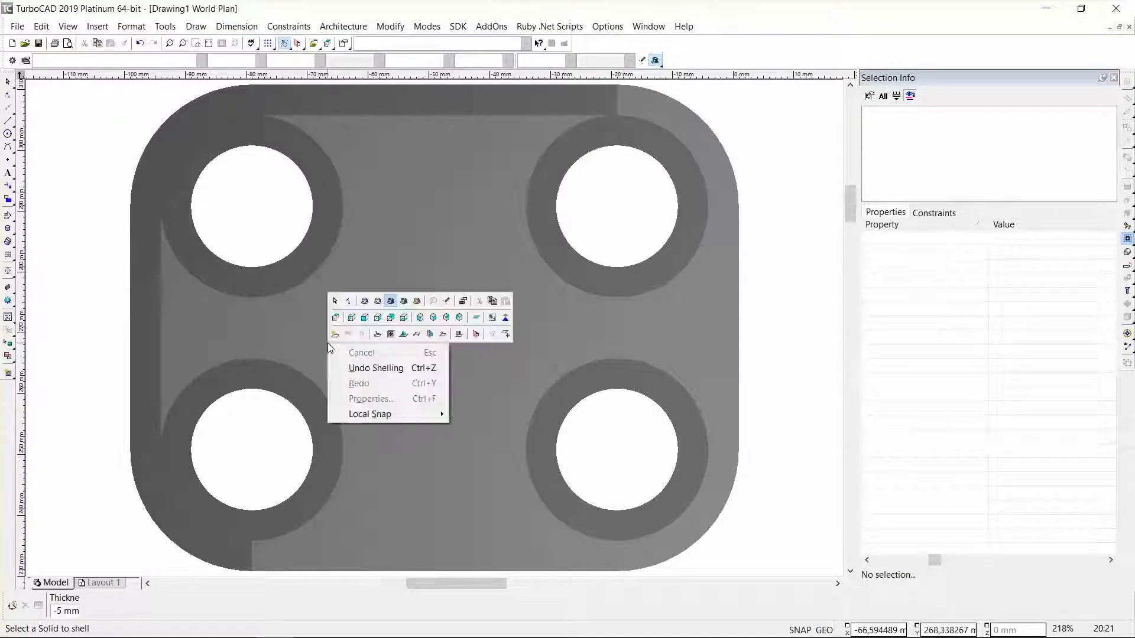
pyautogui.click(420, 318)
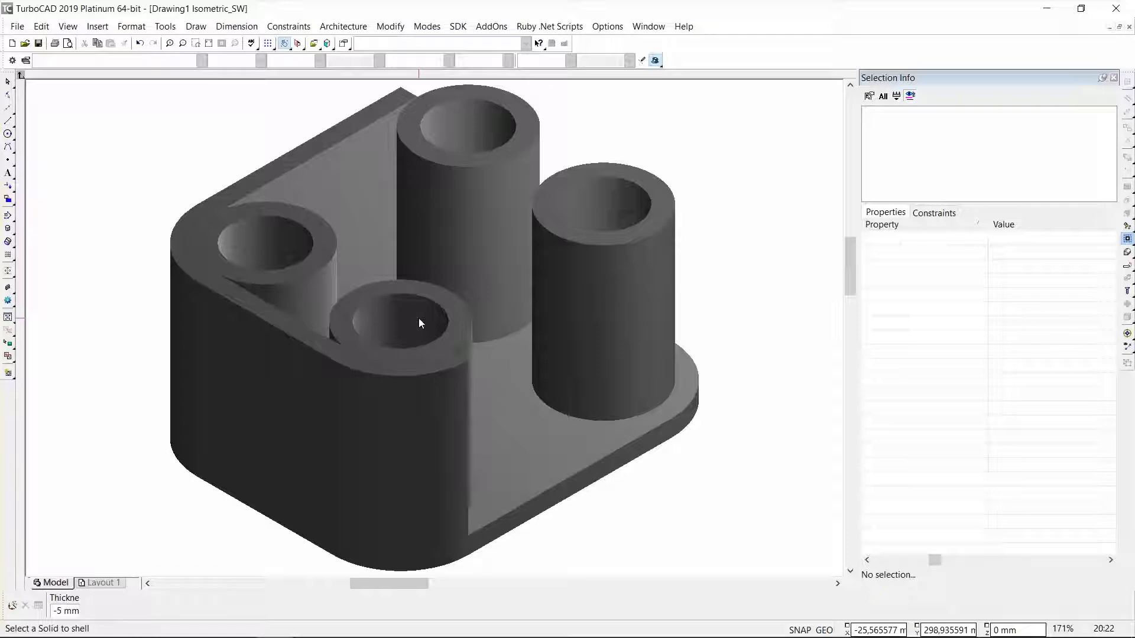
pyautogui.rightClick(419, 322)
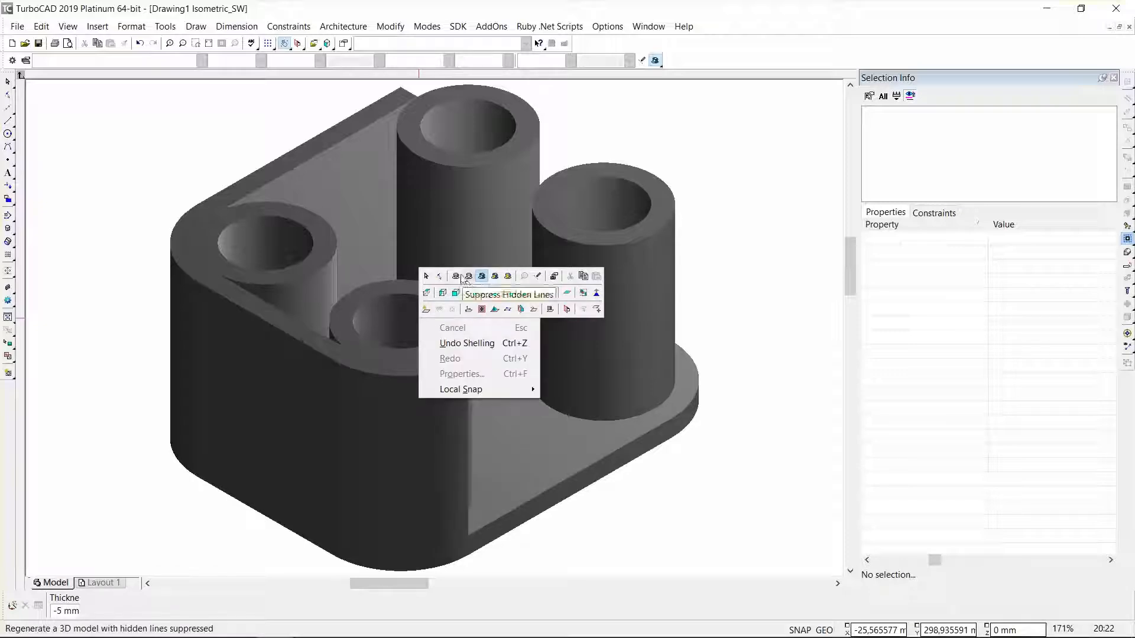
pyautogui.click(466, 282)
# Set the base radius of the cylinder under 3D Subtract in the solid's part tree to 5 mm
pyautogui.press('Escape')
pyautogui.click(636, 242)
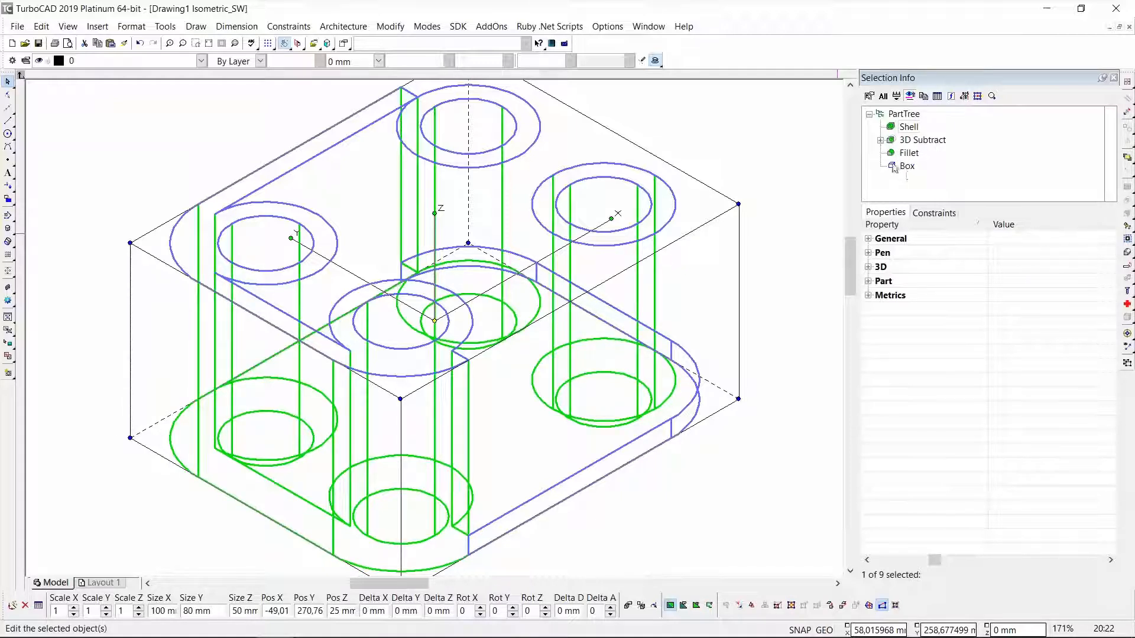
pyautogui.click(880, 141)
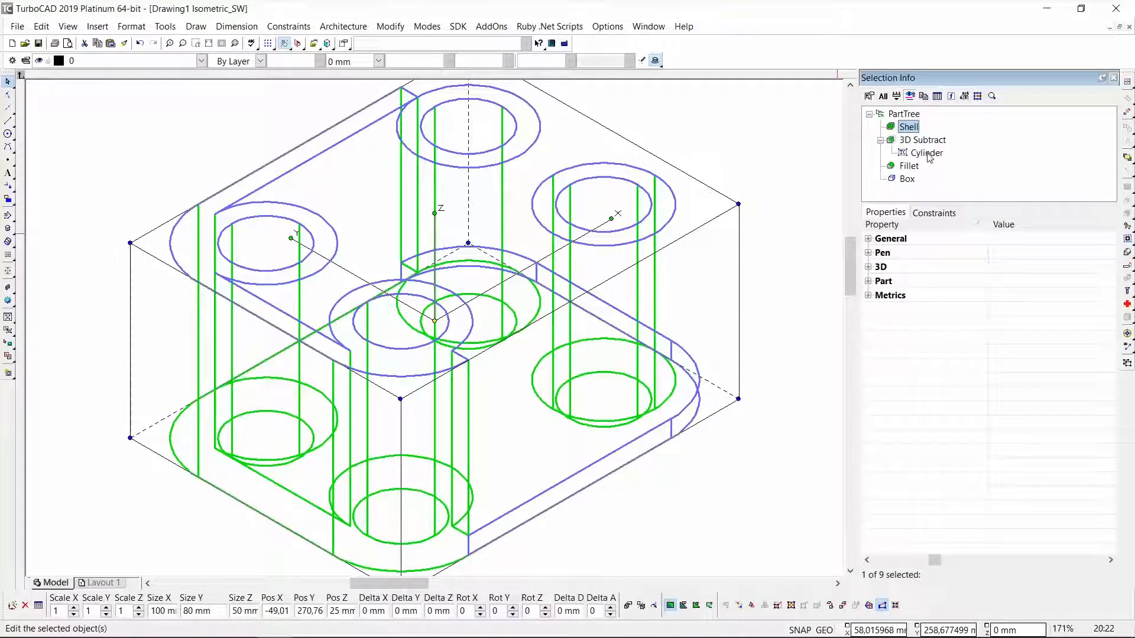
pyautogui.click(927, 154)
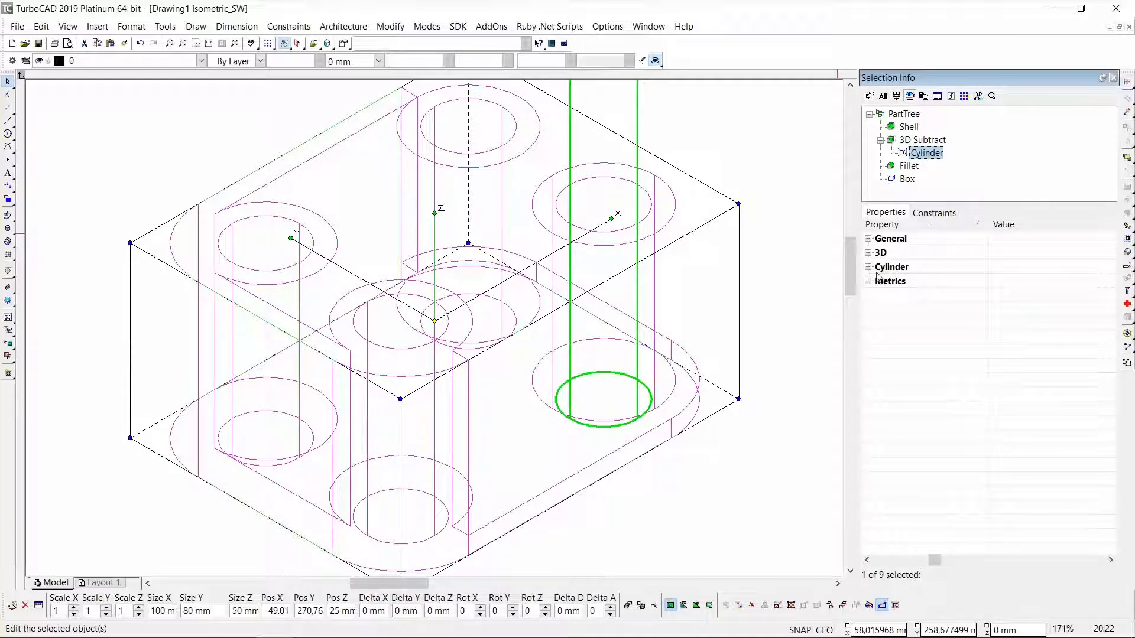
pyautogui.click(869, 267)
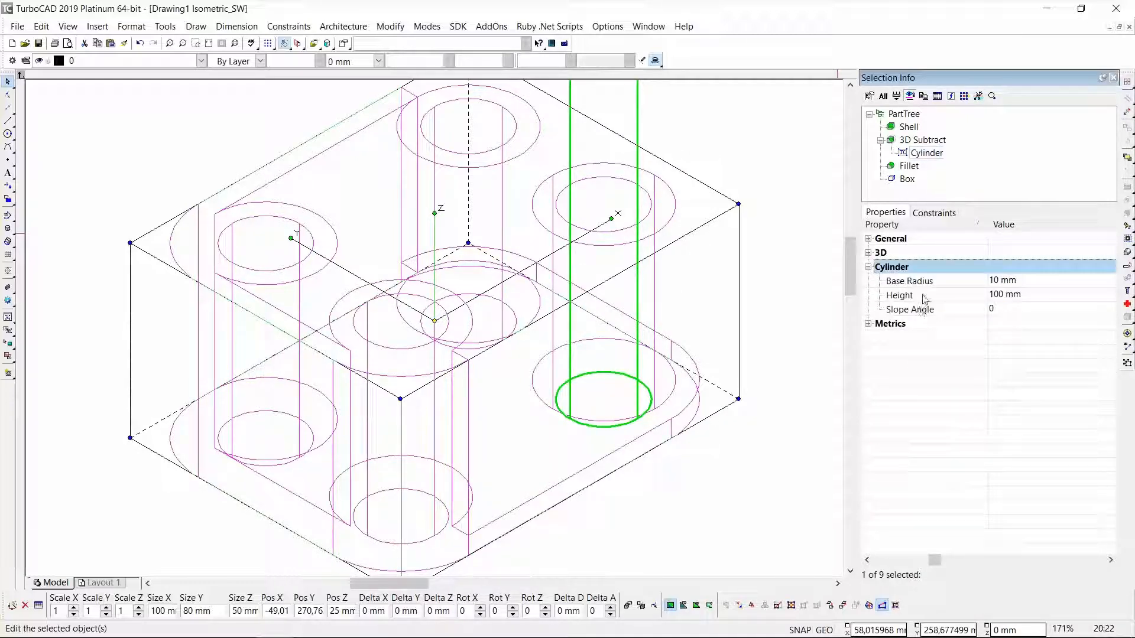
pyautogui.click(1001, 282)
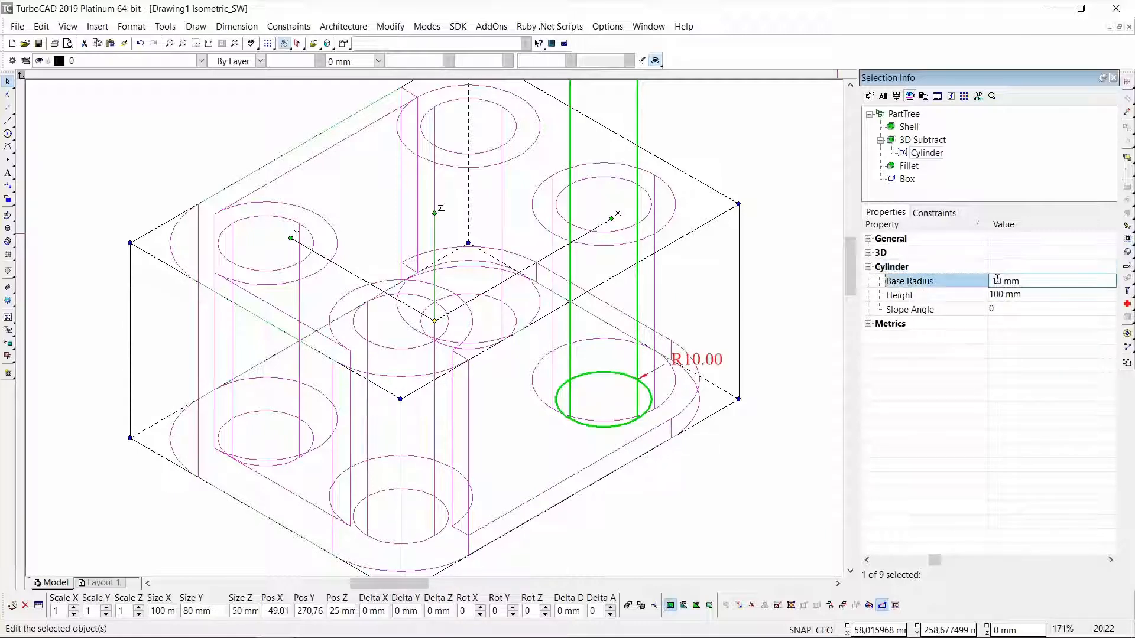
pyautogui.moveTo(1002, 281); pyautogui.dragTo(989, 280)
pyautogui.write('5')
pyautogui.press('Return')
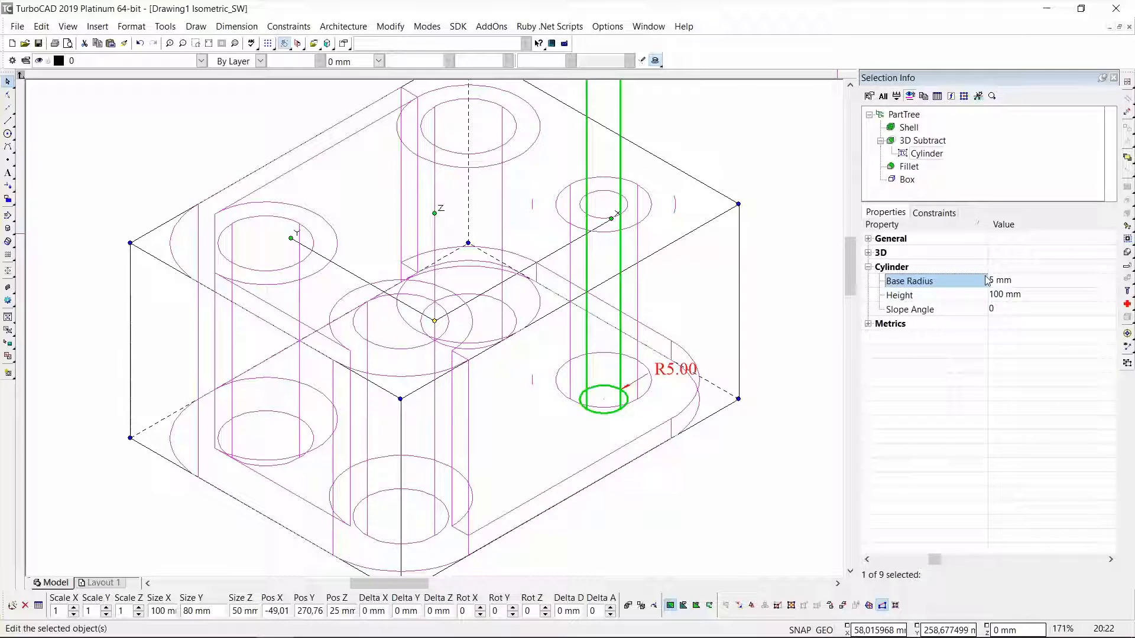
pyautogui.press('Escape')
# Show the modified solid in shaded rendering and view its narrowed corner tube from a tilted angle
pyautogui.rightClick(485, 218)
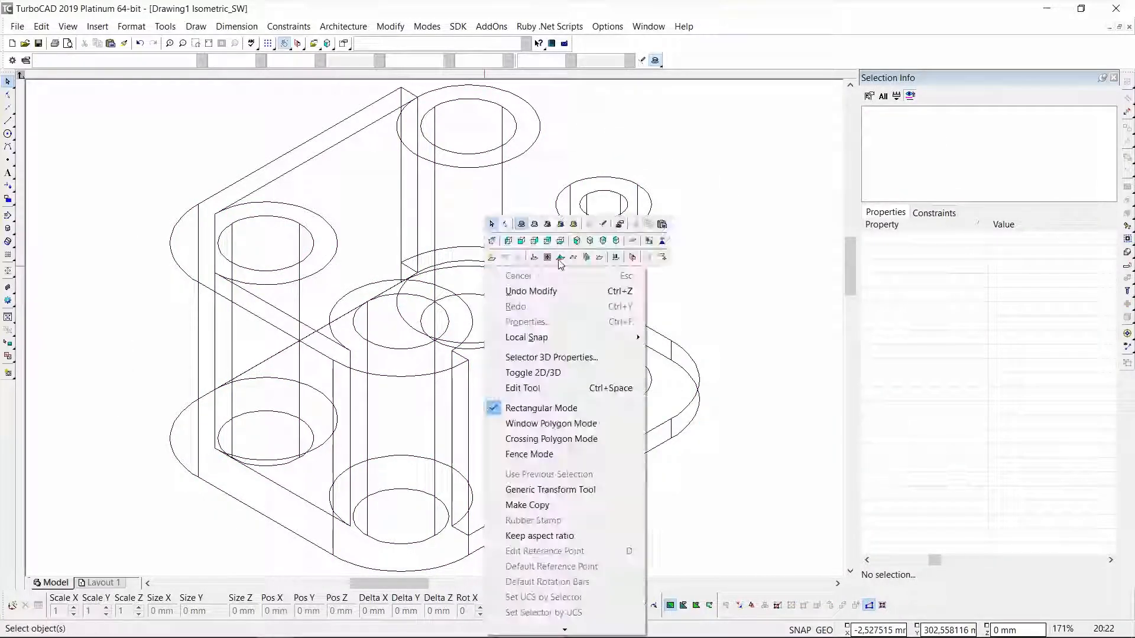
pyautogui.click(547, 226)
pyautogui.moveTo(546, 227)
pyautogui.mouseDown(button='middle')
pyautogui.moveTo(580, 375)
pyautogui.moveTo(556, 244)
pyautogui.mouseUp(button='middle')
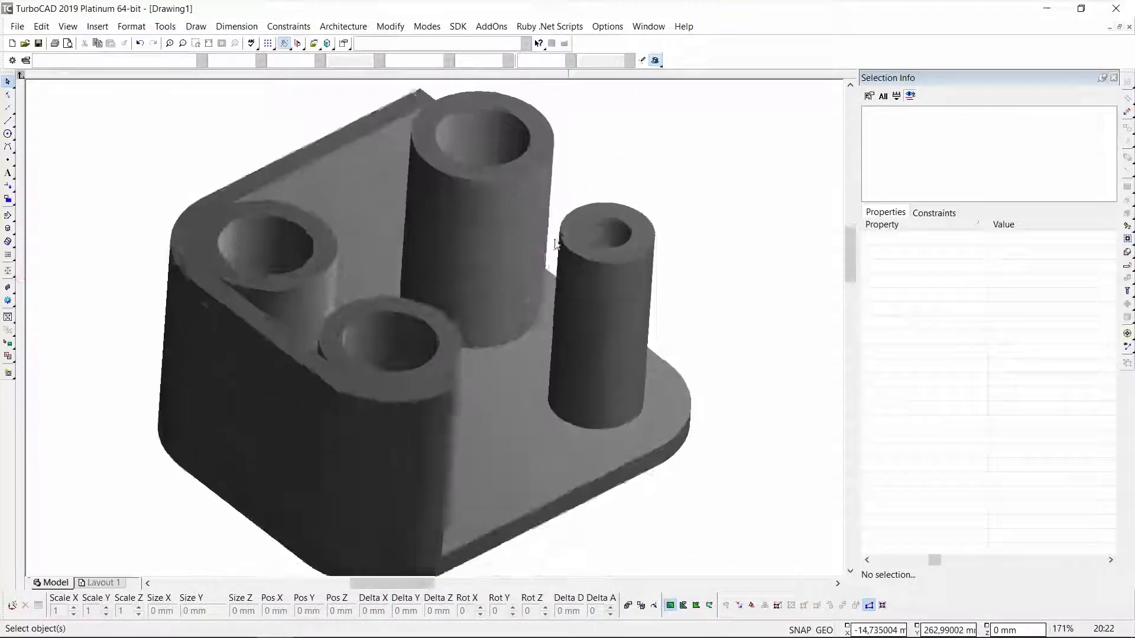
# Set the thickness of the solid's Shell operation to -3 mm in its part tree properties
pyautogui.click(566, 235)
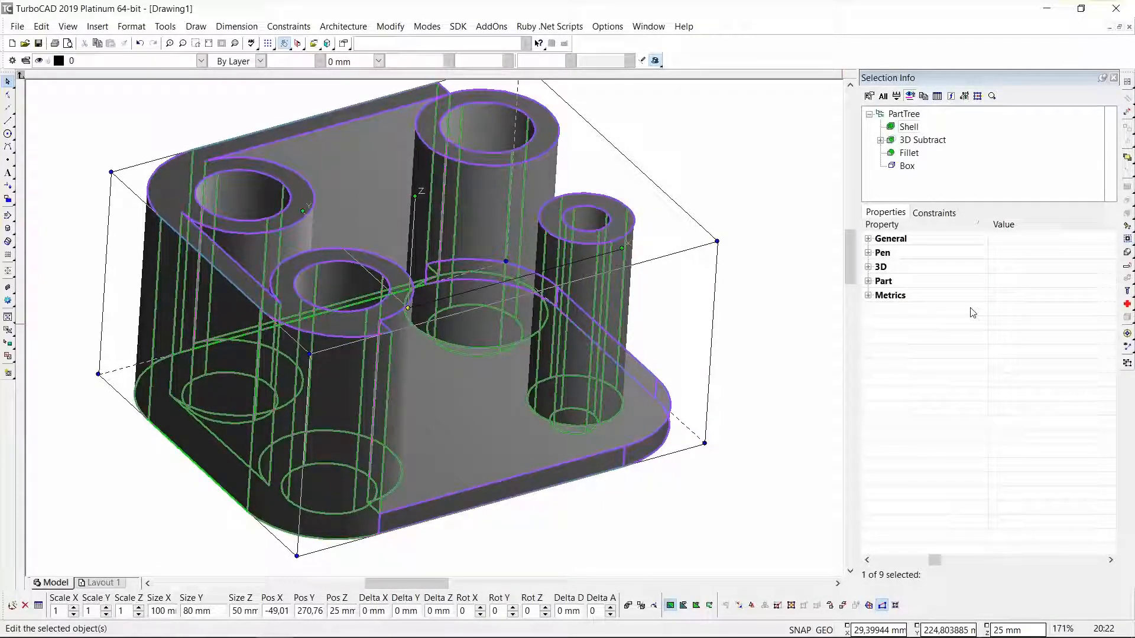
pyautogui.click(911, 129)
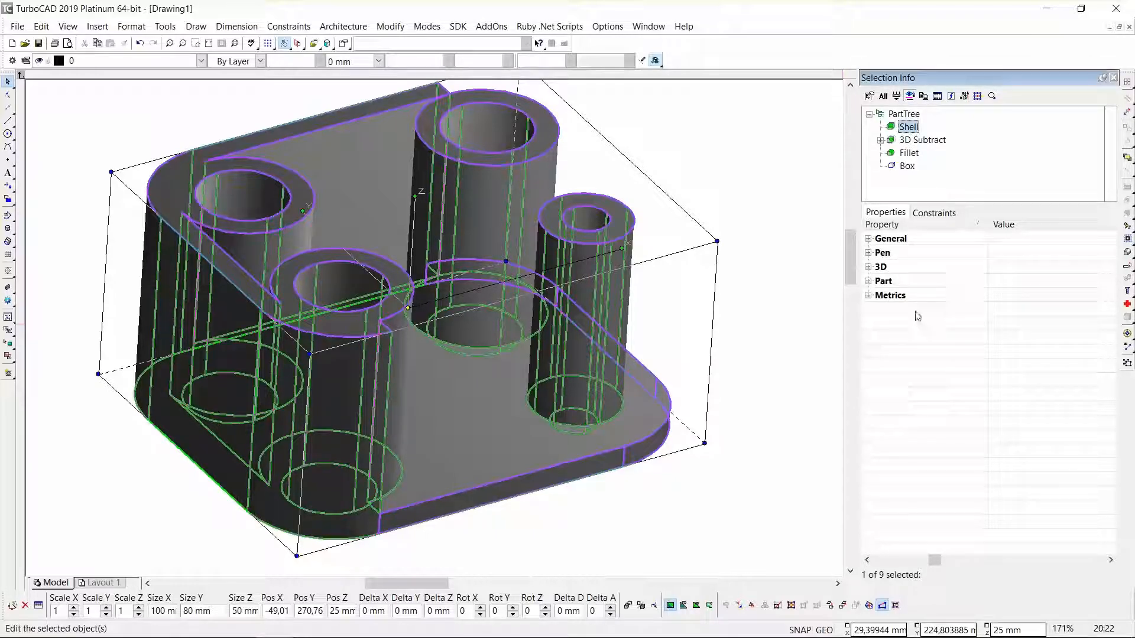
pyautogui.click(869, 281)
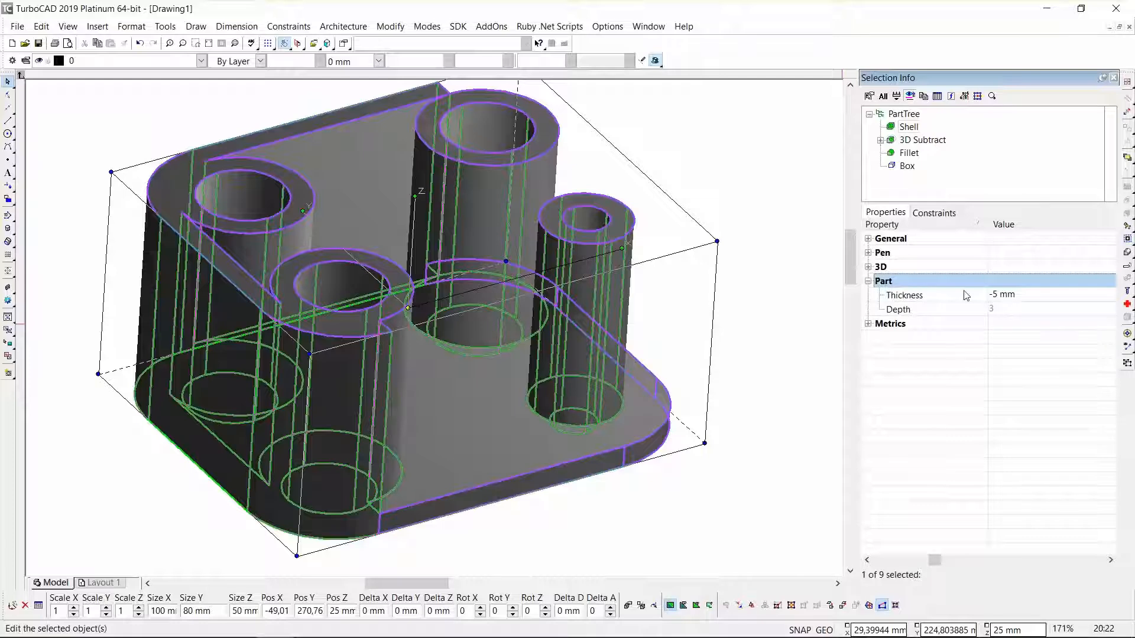
pyautogui.click(998, 295)
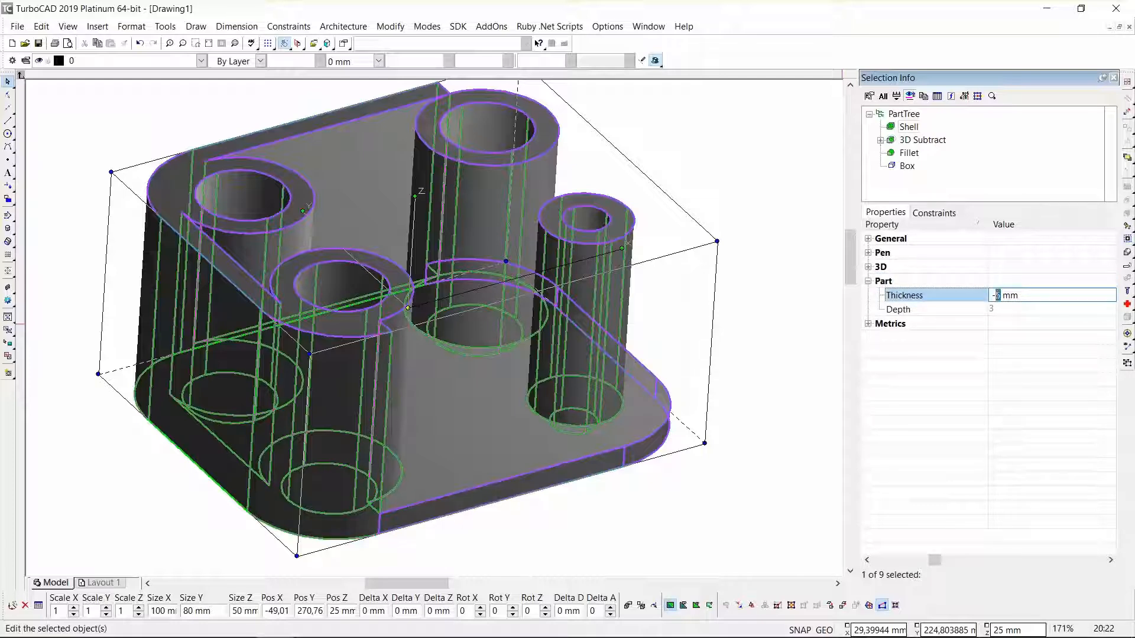
pyautogui.write('3')
pyautogui.press('Return')
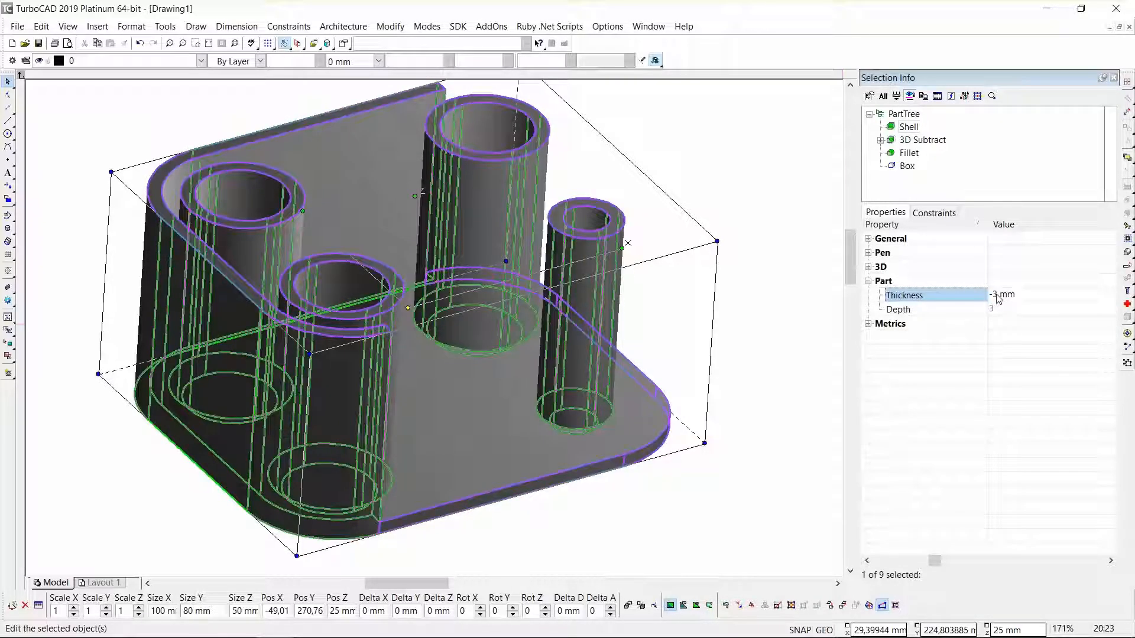
pyautogui.click(769, 200)
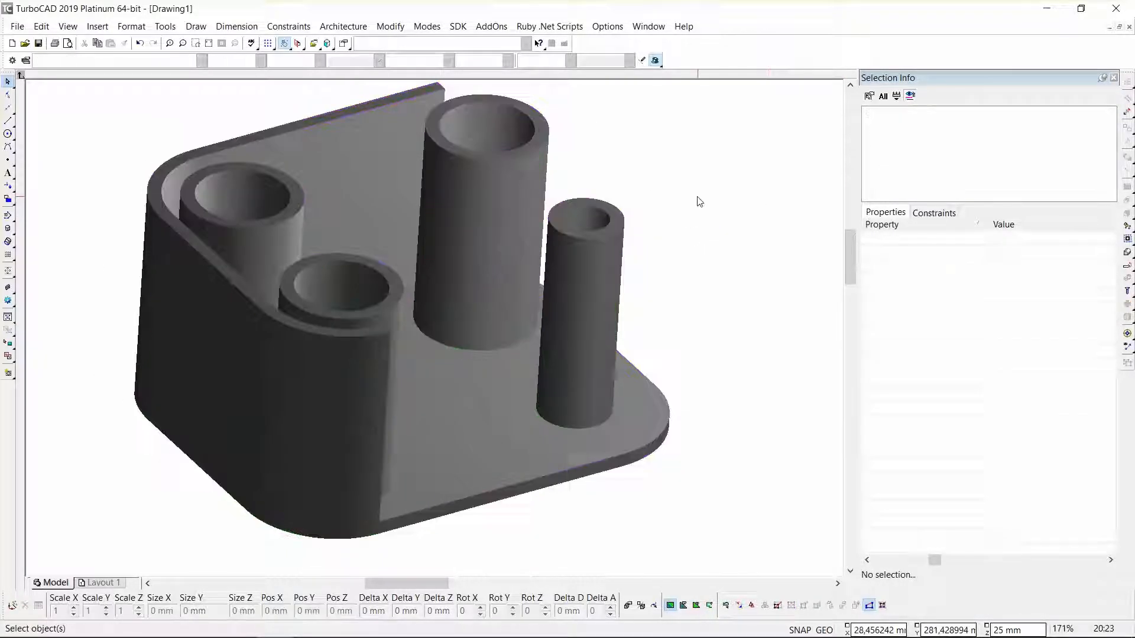
# Set the solid's shell thickness to -8 mm and view the thickened walls and corner tubes up close from the opposite side
pyautogui.moveTo(699, 197); pyautogui.dragTo(393, 231, button='middle')
pyautogui.scroll(-2, 393, 231)
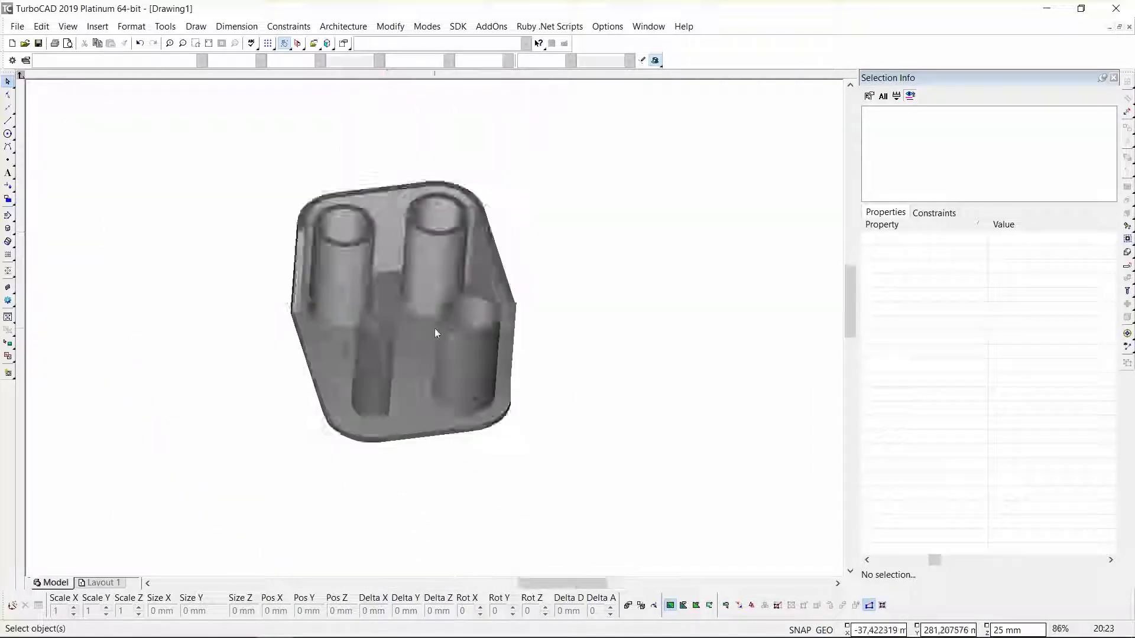
pyautogui.scroll(1, 423, 298)
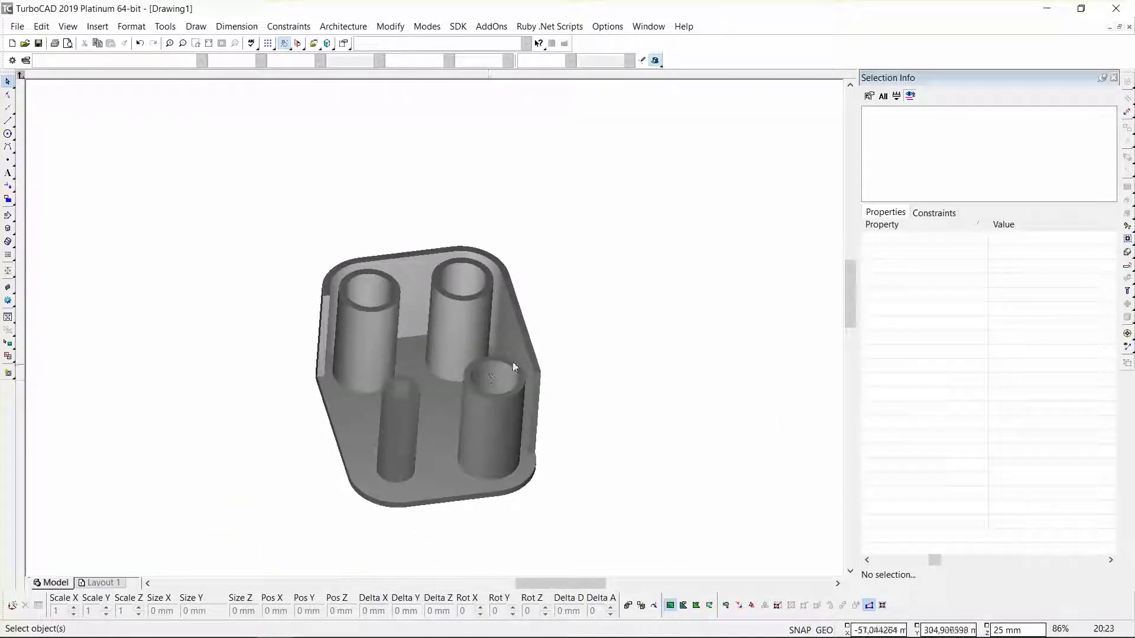
pyautogui.click(524, 350)
pyautogui.click(999, 295)
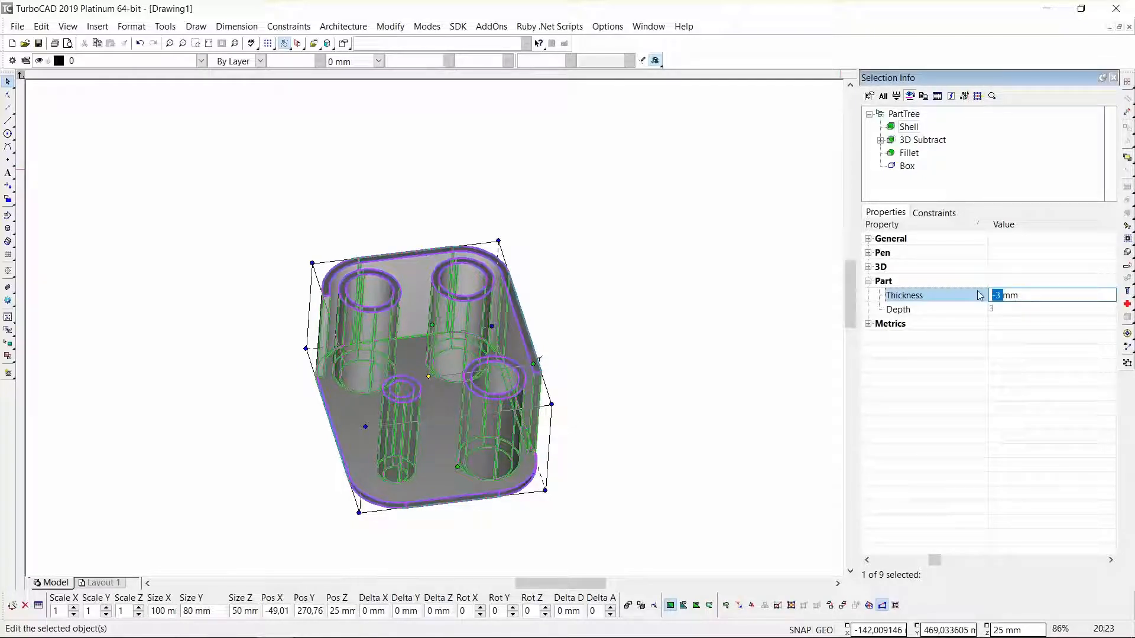
pyautogui.write('8')
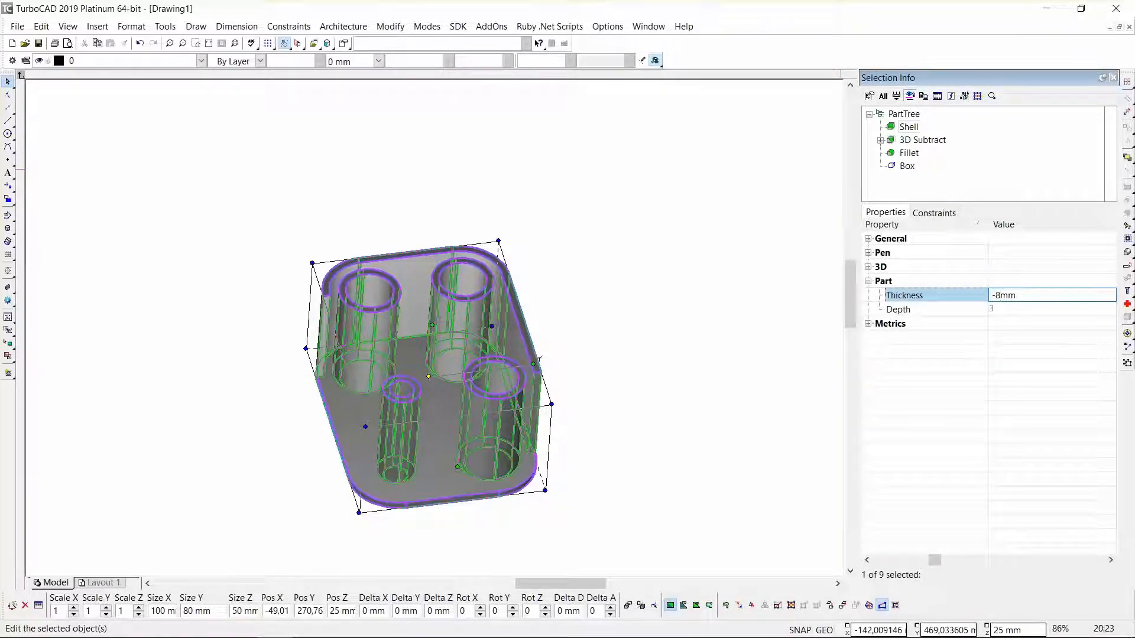
pyautogui.press('Return')
pyautogui.click(609, 312)
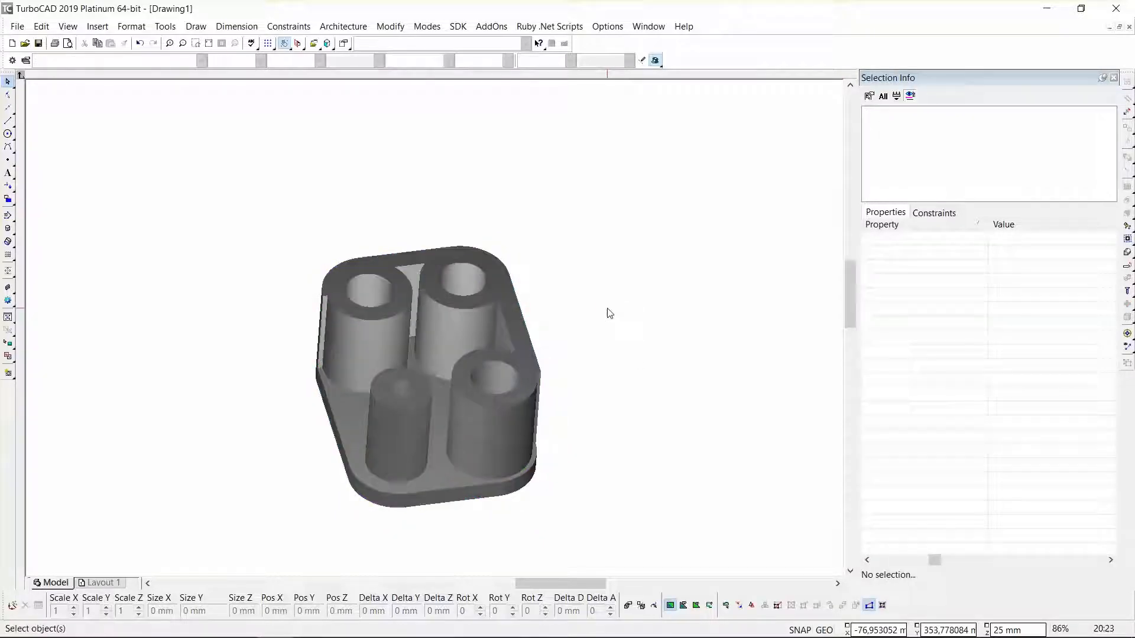
pyautogui.scroll(-2, 437, 331)
pyautogui.scroll(5, 434, 328)
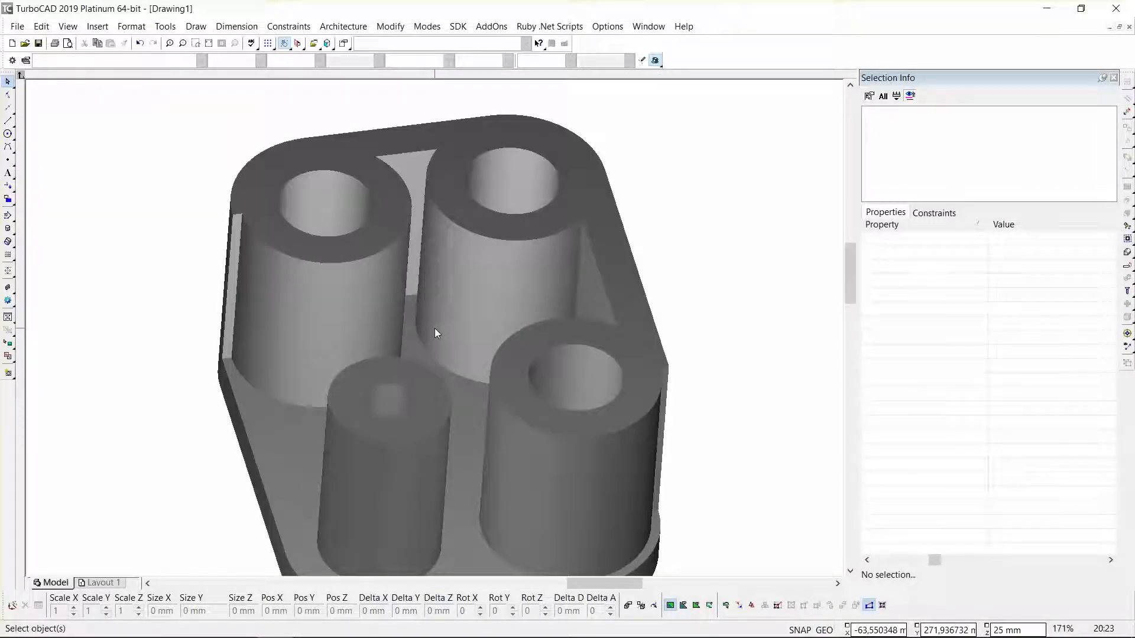
pyautogui.moveTo(323, 626)
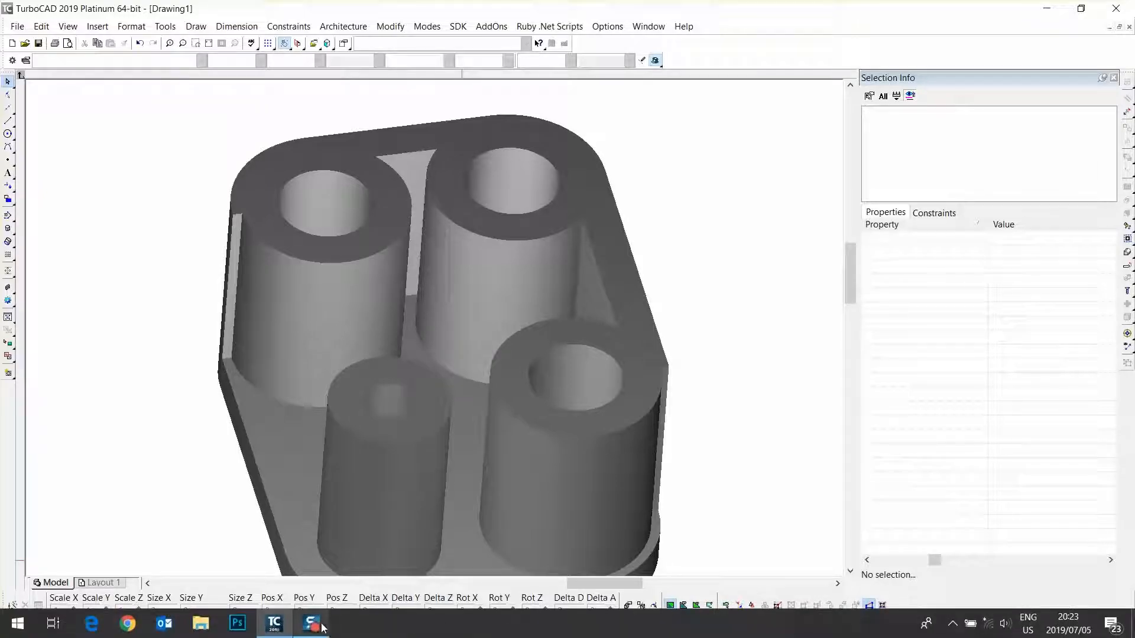